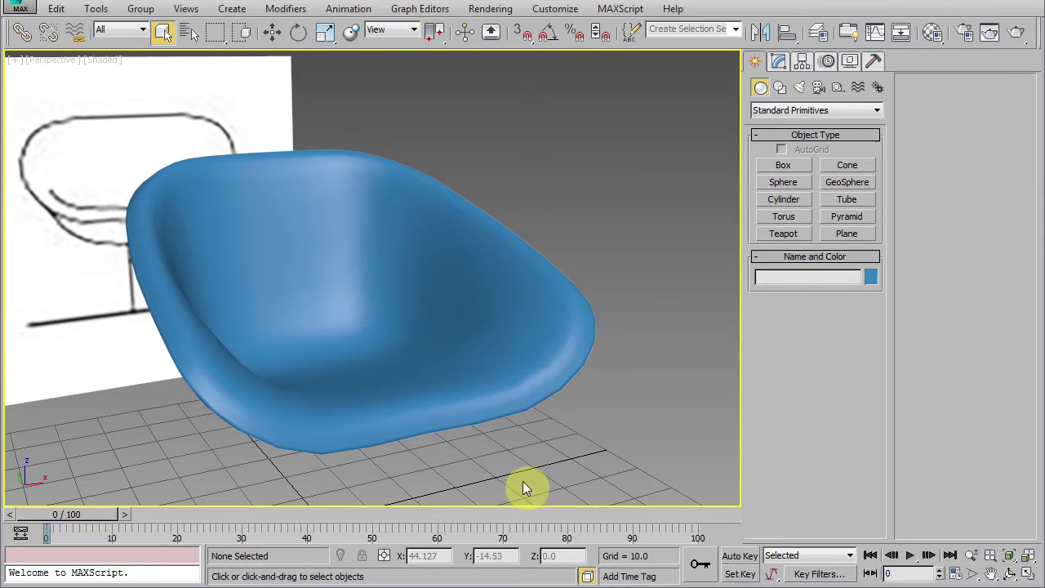
Select the blue chair shell, orbit around it, and bring up its quad menu
{"action": "left_click", "coordinate": [383, 383]}
{"action": "middle_click_drag", "start_coordinate": [382, 385], "coordinate": [401, 387], "text": "alt"}
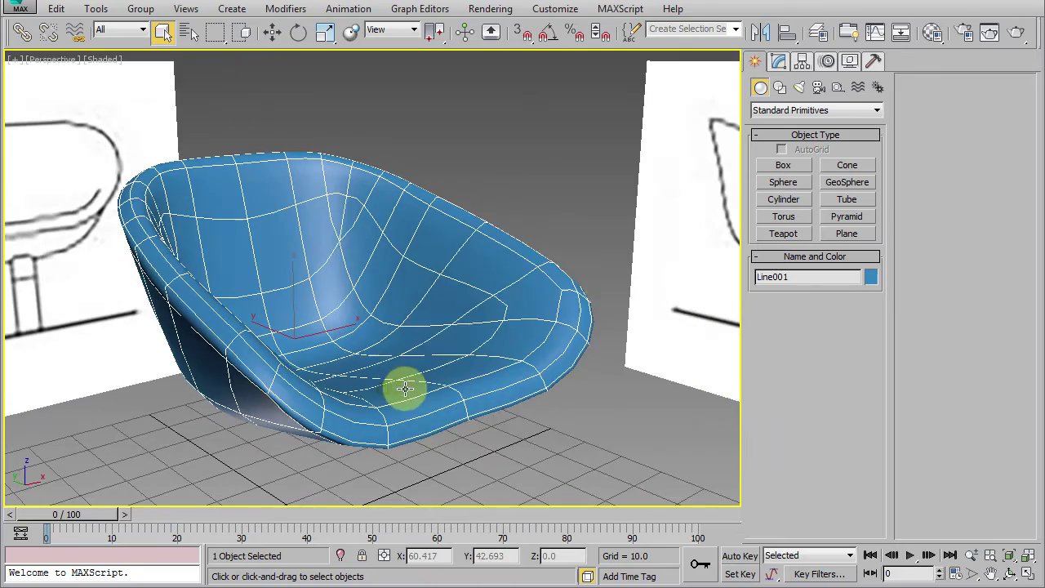
{"action": "right_click", "coordinate": [418, 339]}
Convert the shell to Editable Poly and select the 48-edge loop along its rim
{"action": "left_click", "coordinate": [572, 517]}
{"action": "mouse_move", "coordinate": [572, 497]}
{"action": "middle_mouse_down", "text": "alt"}
{"action": "mouse_move", "coordinate": [495, 350]}
{"action": "mouse_move", "coordinate": [456, 324]}
{"action": "middle_mouse_up", "text": "alt"}
{"action": "scroll", "coordinate": [455, 325], "scroll_direction": "up", "scroll_amount": 4}
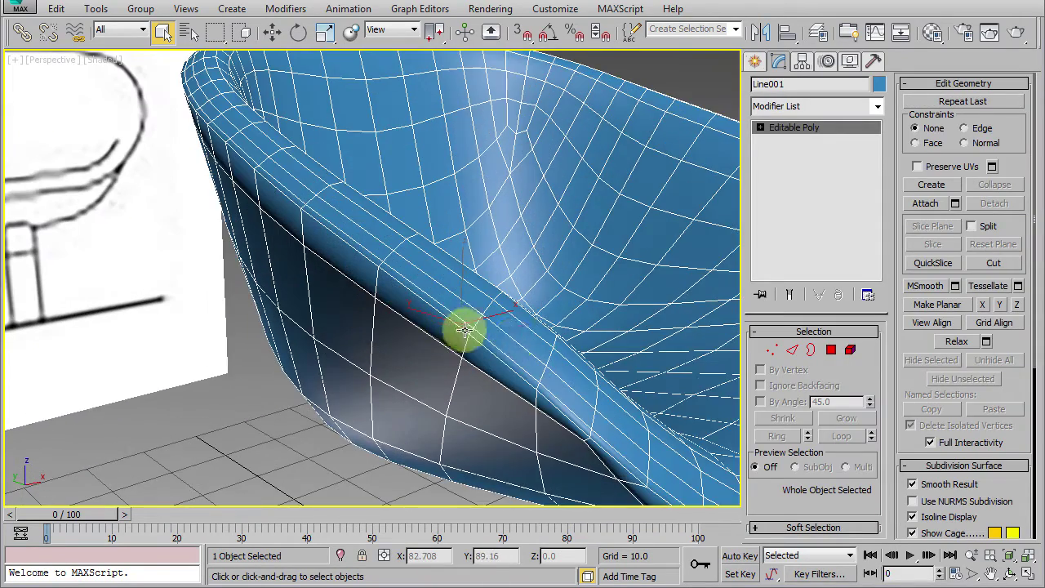
{"action": "left_click", "coordinate": [792, 349]}
{"action": "double_click", "coordinate": [436, 318]}
{"action": "left_click", "coordinate": [430, 306]}
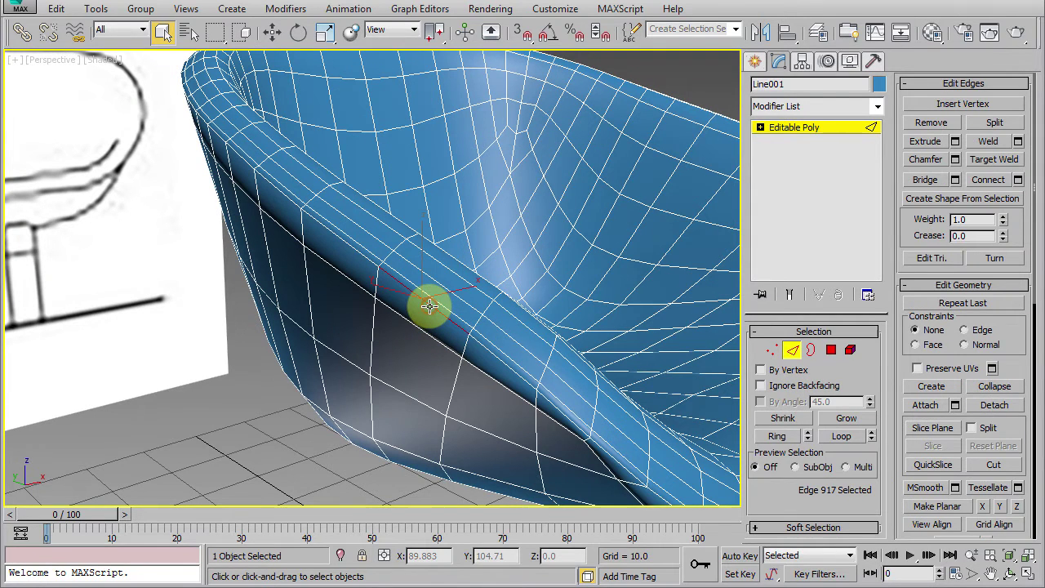
{"action": "left_click", "coordinate": [830, 437]}
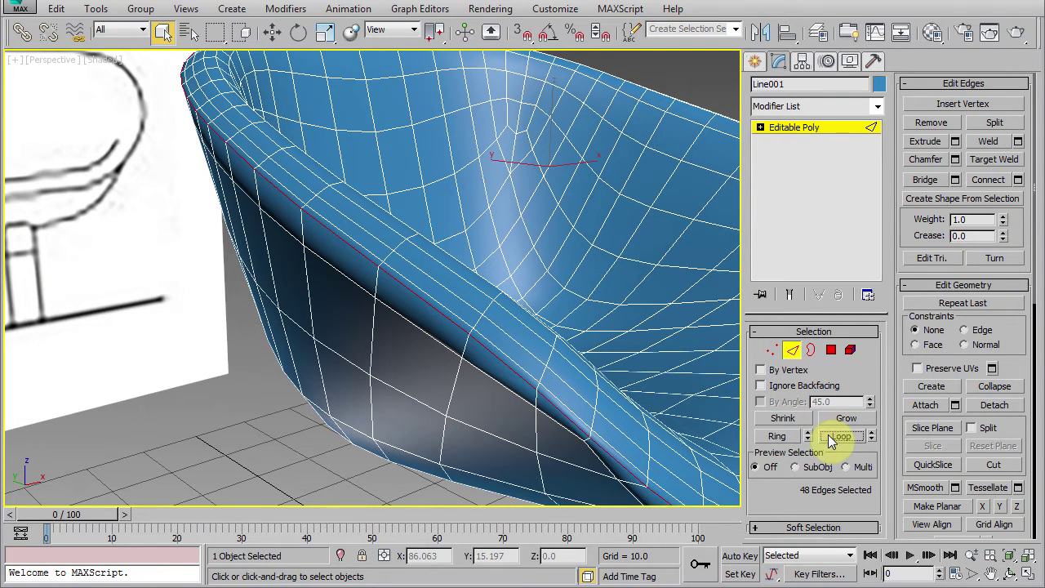
Create the linear spline Shape001 from the rim loop, then leave Edge mode and deselect
{"action": "left_click", "coordinate": [941, 200]}
{"action": "left_click", "coordinate": [488, 315]}
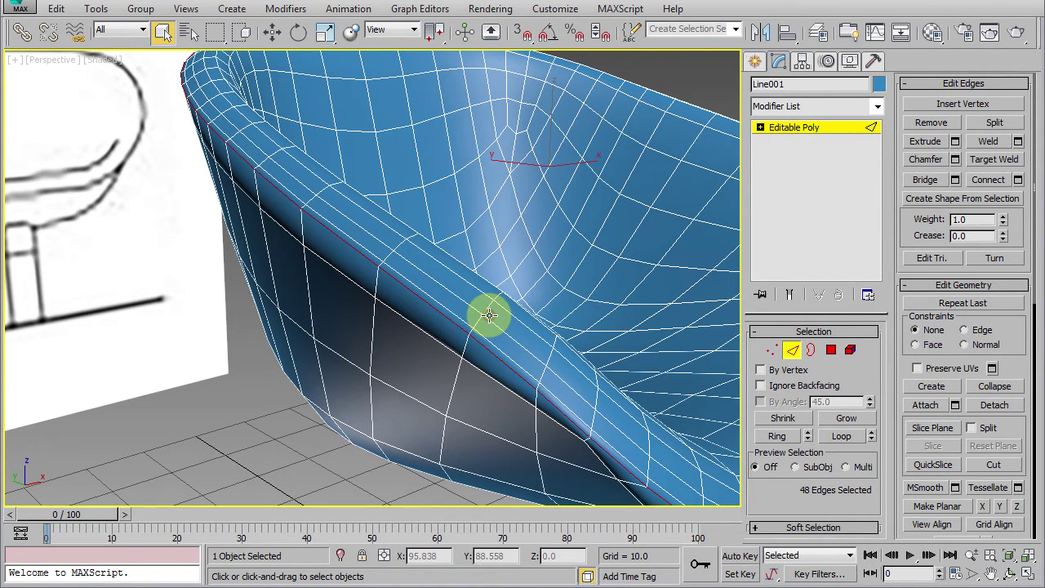
{"action": "left_click", "coordinate": [792, 349]}
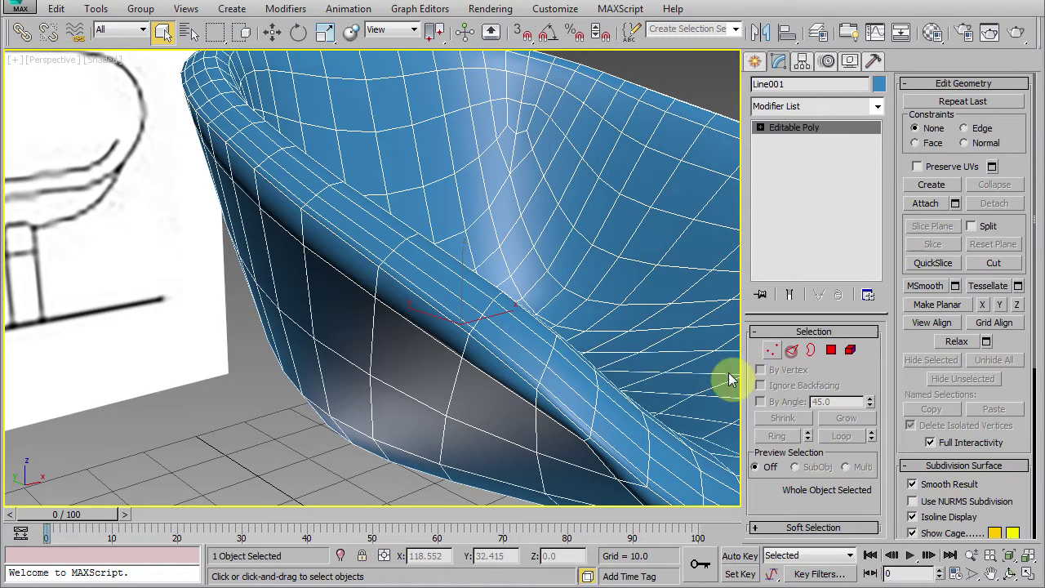
{"action": "left_click", "coordinate": [351, 467]}
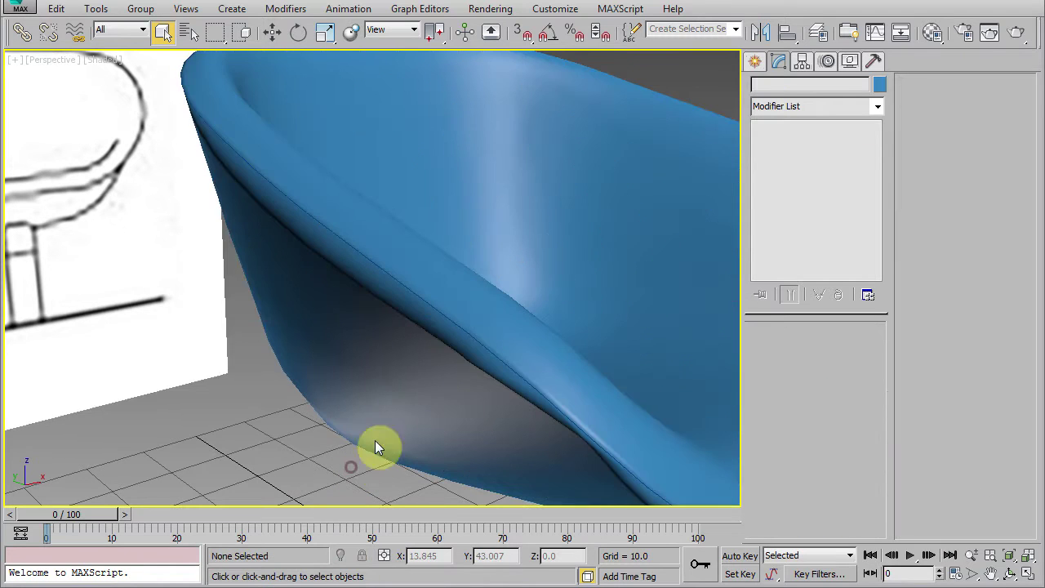
Select Shape001 and enable it in both renderer and viewport
{"action": "left_click", "coordinate": [447, 318]}
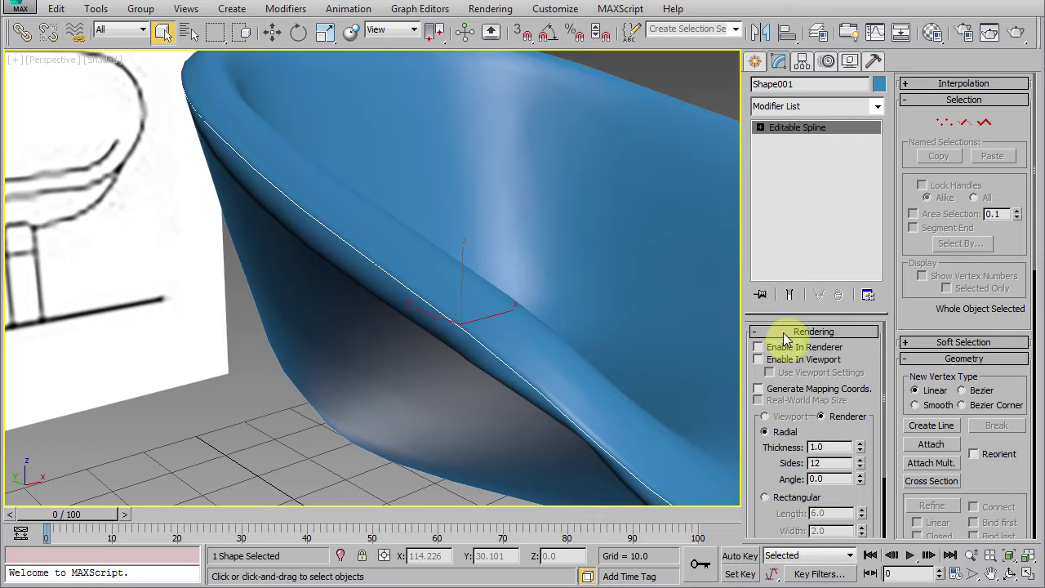
{"action": "left_click", "coordinate": [759, 348]}
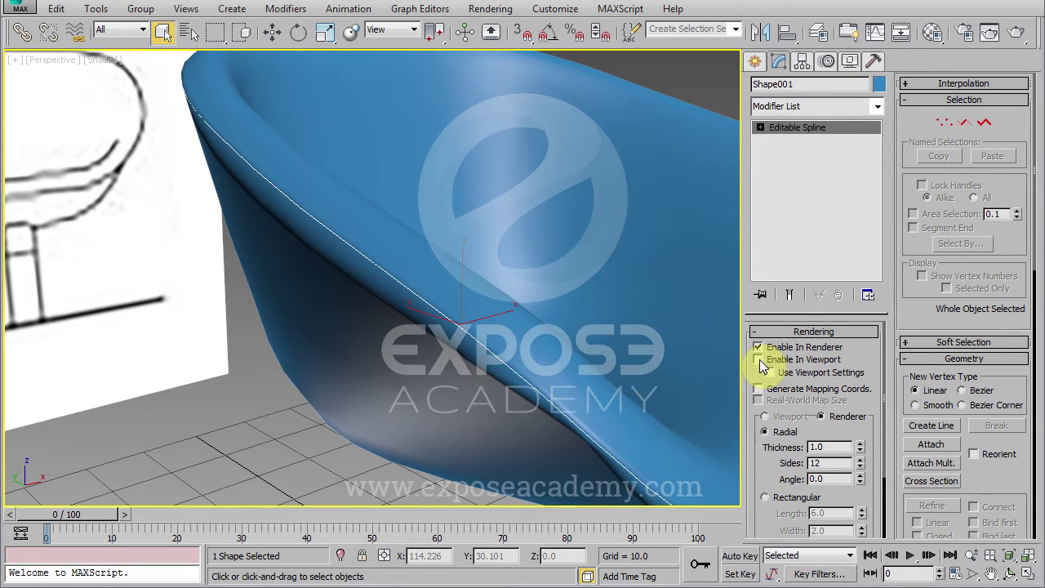
{"action": "left_click", "coordinate": [758, 359]}
{"action": "mouse_move", "coordinate": [665, 350]}
{"action": "middle_mouse_down", "text": "alt"}
{"action": "mouse_move", "coordinate": [544, 350]}
{"action": "mouse_move", "coordinate": [705, 432]}
{"action": "middle_mouse_up", "text": "alt"}
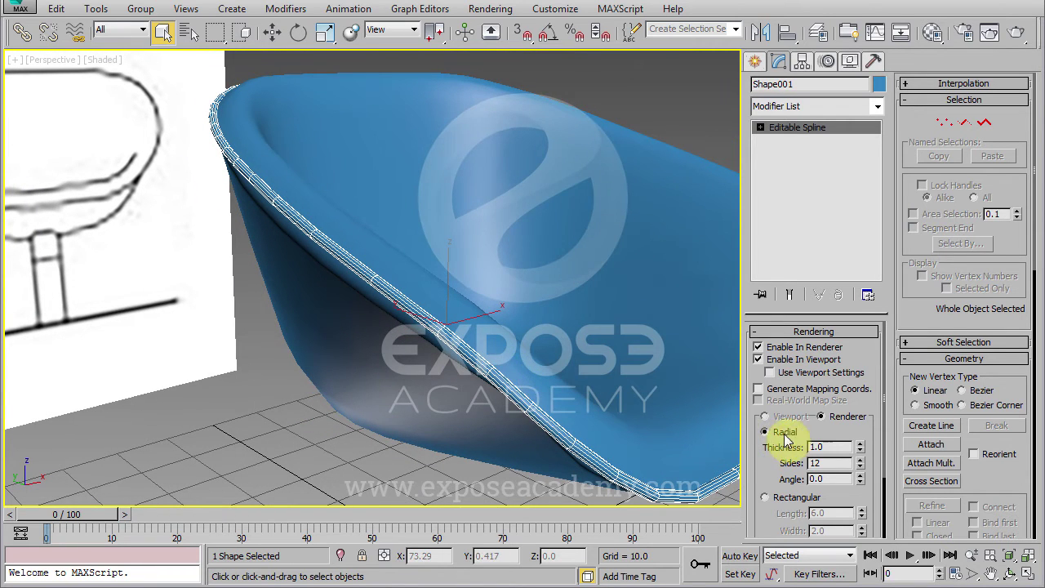
Give the rim tube a radial thickness of 0.7 and 6 sides
{"action": "left_click_drag", "start_coordinate": [825, 447], "coordinate": [803, 448]}
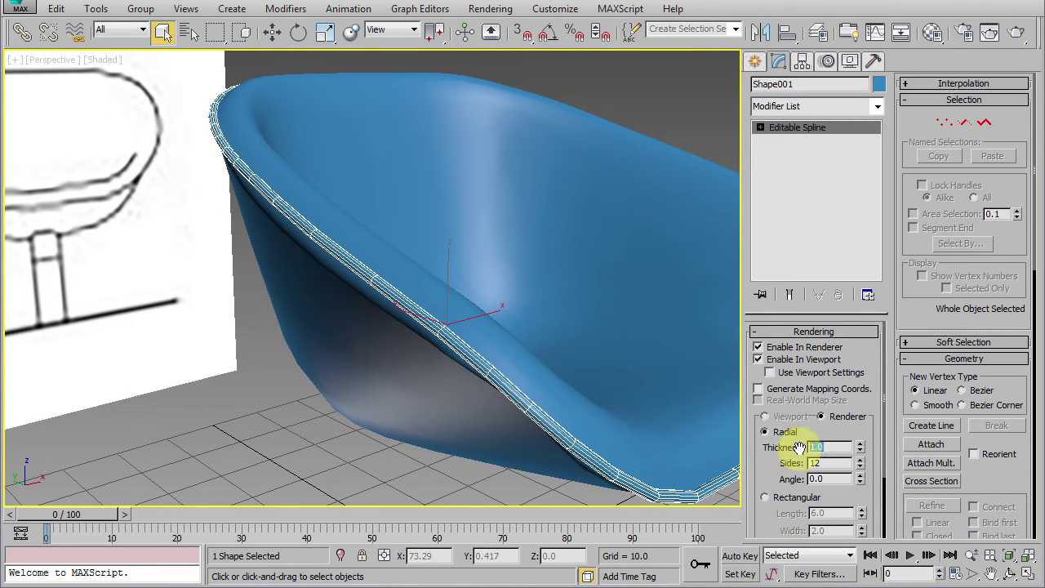
{"action": "type", "text": "0.7"}
{"action": "key", "text": "Return"}
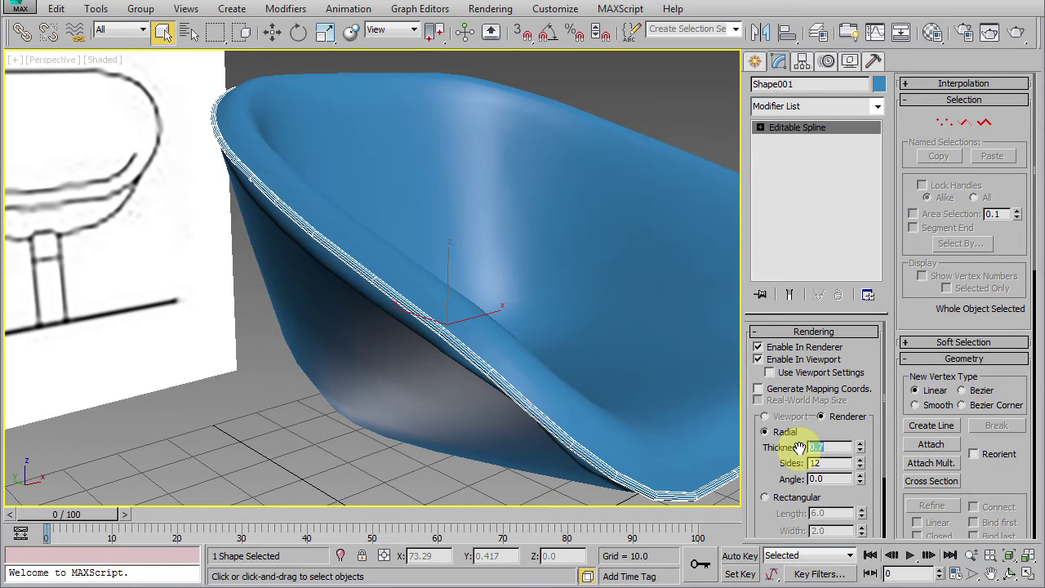
{"action": "key", "text": "Tab"}
{"action": "type", "text": "3"}
{"action": "key", "text": "Return"}
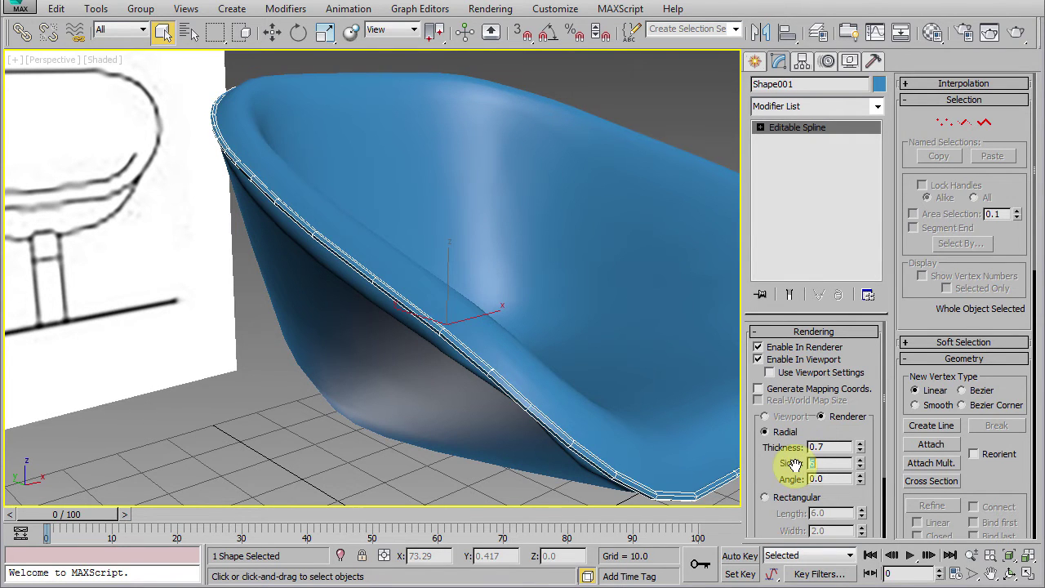
{"action": "type", "text": "6"}
{"action": "mouse_move", "coordinate": [560, 401]}
{"action": "middle_mouse_down", "text": "alt"}
{"action": "mouse_move", "coordinate": [448, 400]}
{"action": "mouse_move", "coordinate": [449, 367]}
{"action": "middle_mouse_up", "text": "alt"}
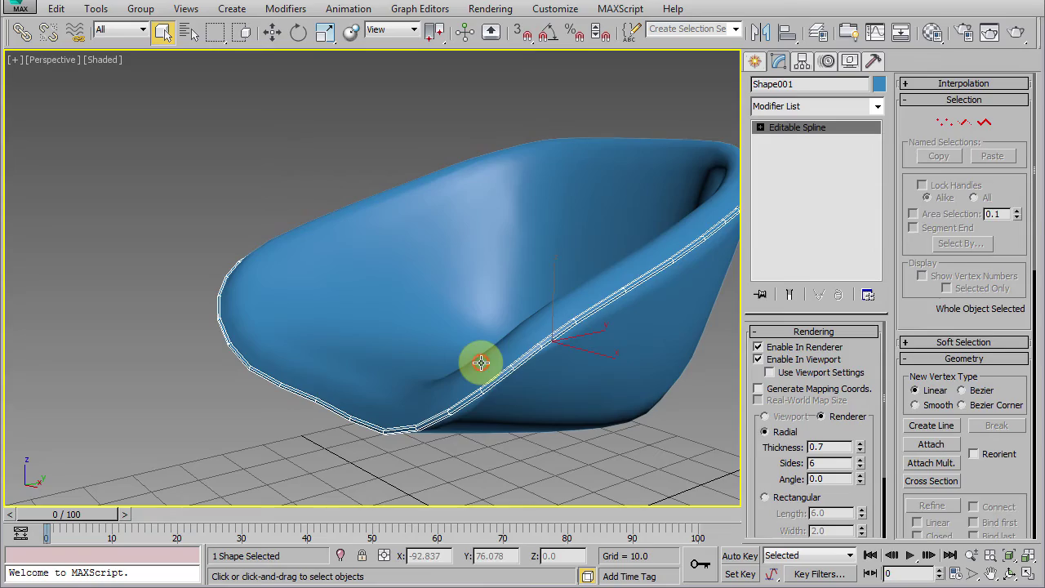
{"action": "left_click", "coordinate": [481, 362]}
{"action": "mouse_move", "coordinate": [472, 319]}
{"action": "middle_mouse_down", "text": "alt"}
{"action": "mouse_move", "coordinate": [409, 432]}
{"action": "mouse_move", "coordinate": [508, 448]}
{"action": "mouse_move", "coordinate": [466, 397]}
{"action": "mouse_move", "coordinate": [583, 413]}
{"action": "middle_mouse_up", "text": "alt"}
In Edge mode, select the 38-edge loop running across the seat and check it from several angles
{"action": "left_click", "coordinate": [790, 351]}
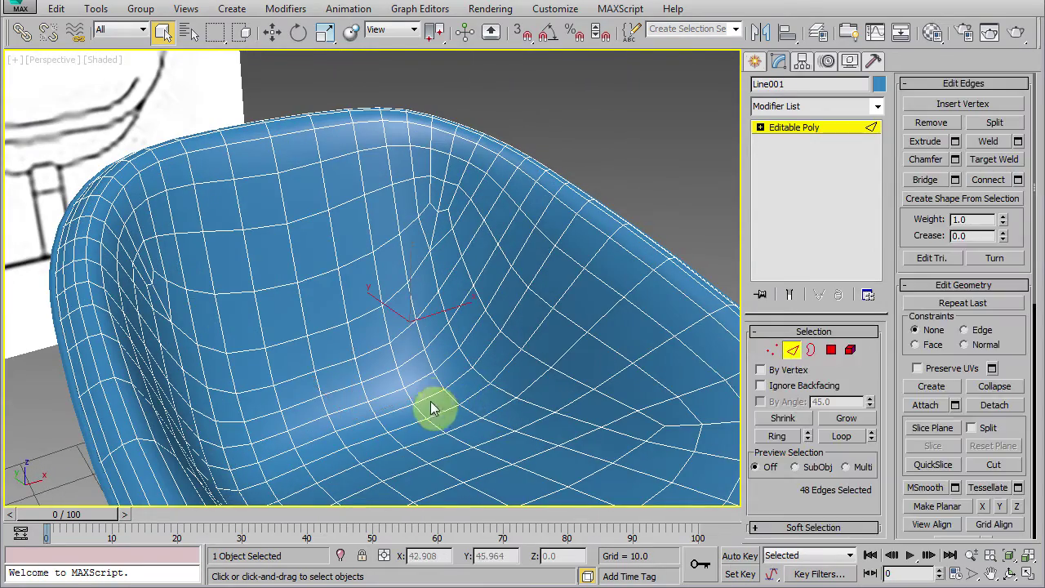
{"action": "left_click", "coordinate": [840, 435]}
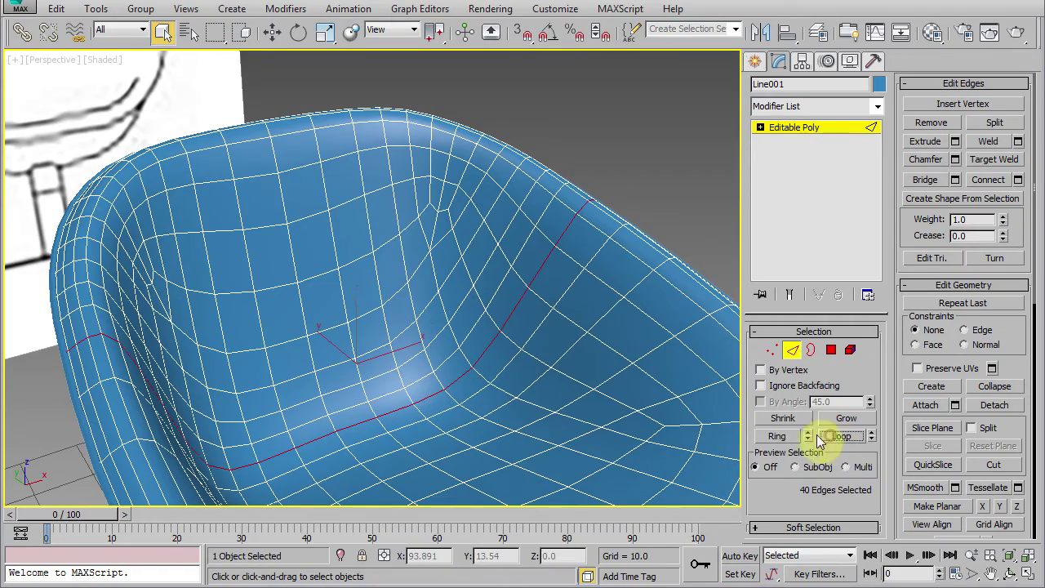
{"action": "mouse_move", "coordinate": [574, 402]}
{"action": "middle_mouse_down", "text": "alt"}
{"action": "mouse_move", "coordinate": [556, 427]}
{"action": "mouse_move", "coordinate": [509, 423]}
{"action": "mouse_move", "coordinate": [397, 380]}
{"action": "mouse_move", "coordinate": [334, 311]}
{"action": "mouse_move", "coordinate": [248, 275]}
{"action": "middle_mouse_up", "text": "alt"}
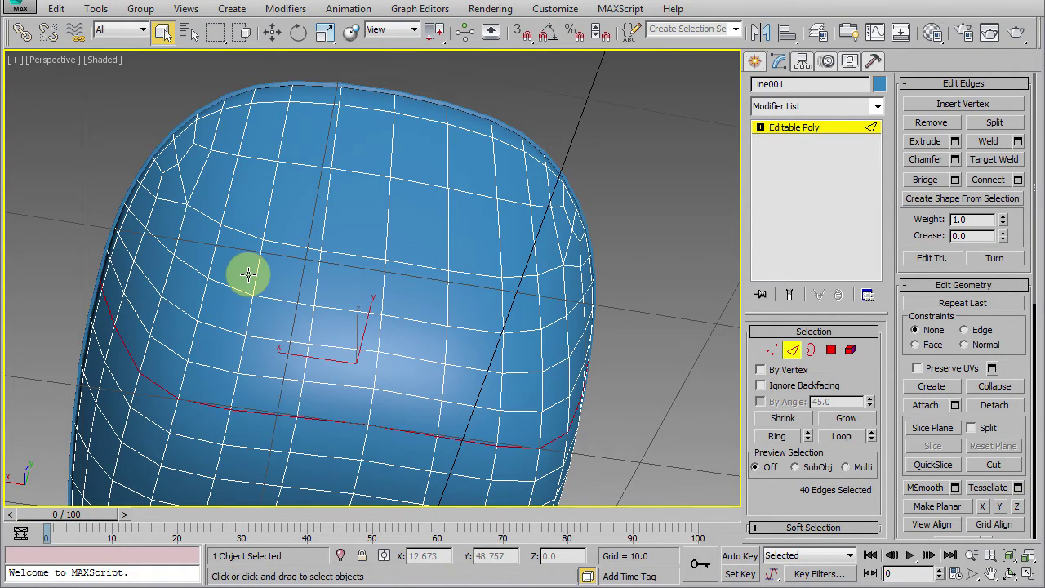
{"action": "mouse_move", "coordinate": [248, 274]}
{"action": "middle_mouse_down", "text": "alt"}
{"action": "mouse_move", "coordinate": [392, 373]}
{"action": "mouse_move", "coordinate": [413, 369]}
{"action": "middle_mouse_up", "text": "alt"}
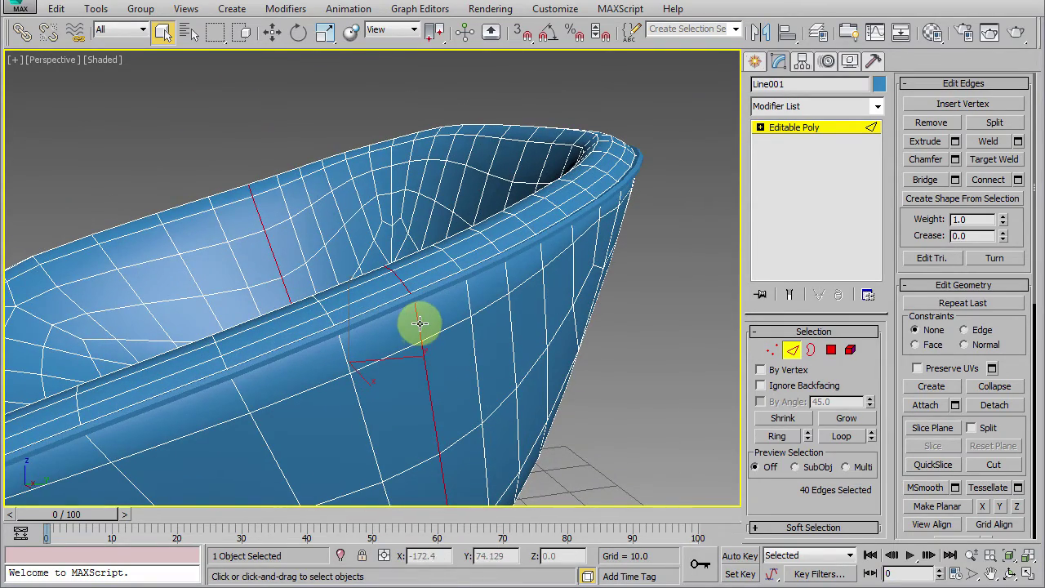
{"action": "mouse_move", "coordinate": [289, 319]}
{"action": "middle_mouse_down", "text": "alt"}
{"action": "mouse_move", "coordinate": [232, 329]}
{"action": "mouse_move", "coordinate": [369, 329]}
{"action": "mouse_move", "coordinate": [335, 347]}
{"action": "middle_mouse_up", "text": "alt"}
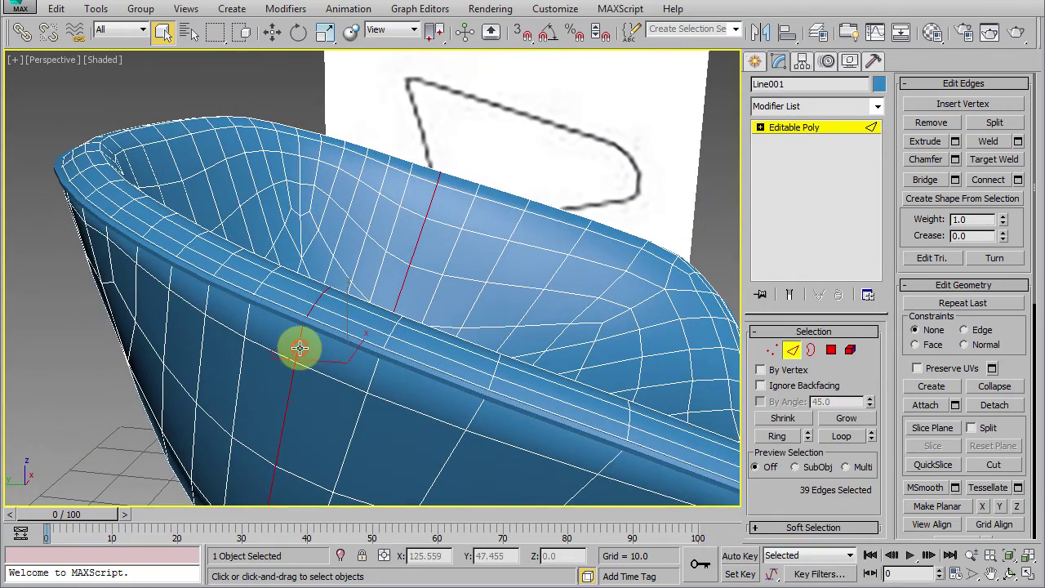
{"action": "mouse_move", "coordinate": [420, 378]}
{"action": "middle_mouse_down", "text": "alt"}
{"action": "mouse_move", "coordinate": [436, 404]}
{"action": "mouse_move", "coordinate": [373, 403]}
{"action": "mouse_move", "coordinate": [805, 305]}
{"action": "middle_mouse_up", "text": "alt"}
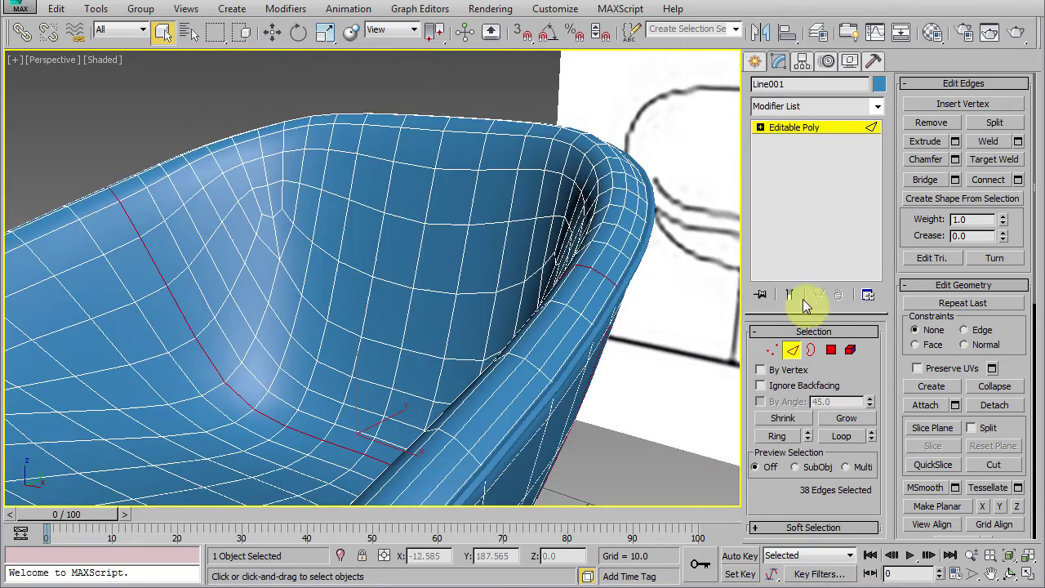
Create the linear shape Shape002 from the seat loop, then exit Edge mode and deselect
{"action": "left_click", "coordinate": [940, 201]}
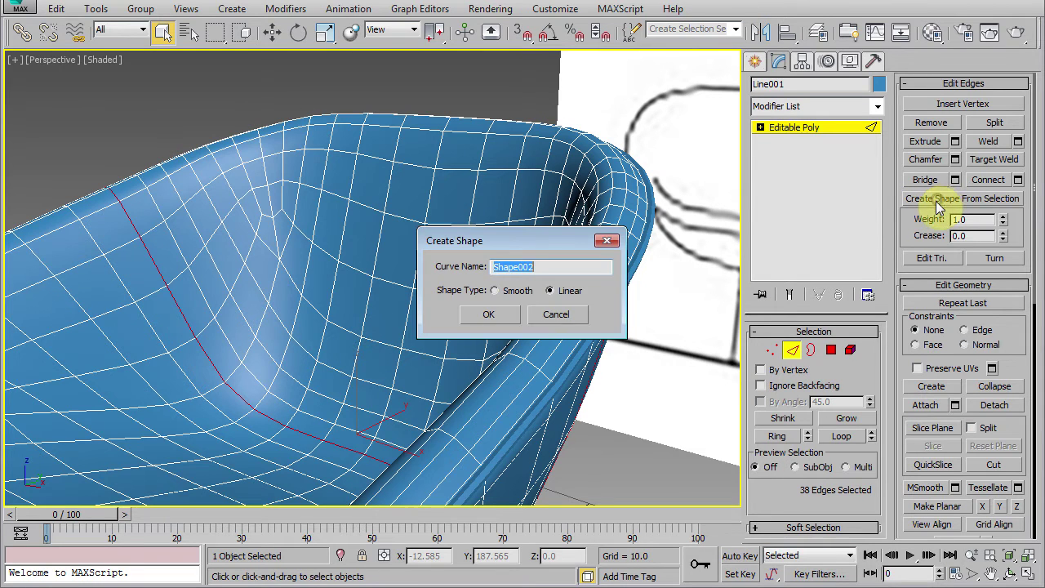
{"action": "left_click", "coordinate": [492, 317]}
{"action": "left_click", "coordinate": [792, 350]}
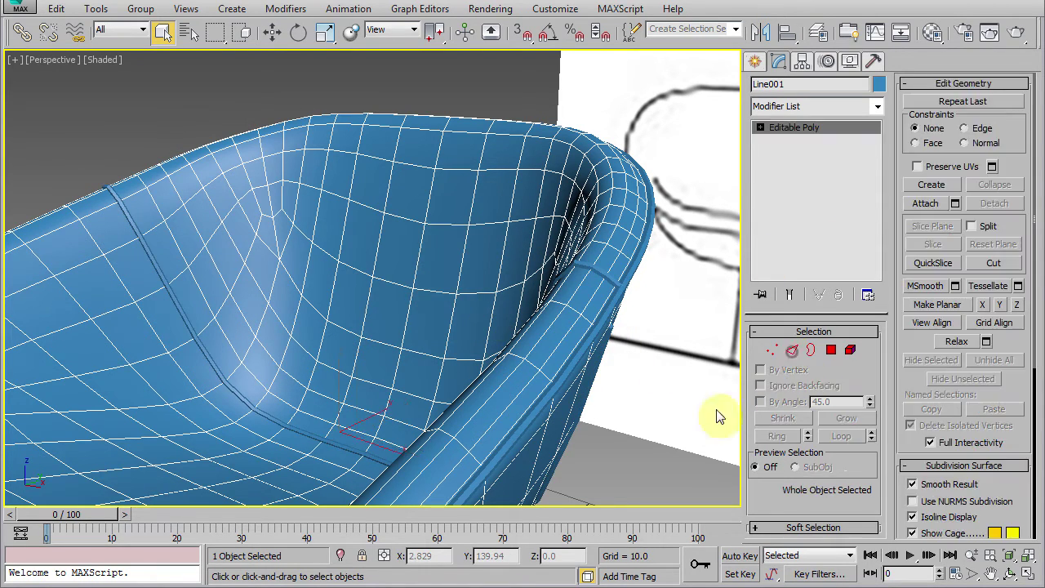
{"action": "left_click", "coordinate": [644, 466]}
Select Shape002 and delete the unwanted spline piece
{"action": "left_click", "coordinate": [583, 269]}
{"action": "mouse_move", "coordinate": [559, 383]}
{"action": "middle_mouse_down", "text": "alt"}
{"action": "mouse_move", "coordinate": [537, 384]}
{"action": "mouse_move", "coordinate": [532, 367]}
{"action": "mouse_move", "coordinate": [539, 372]}
{"action": "middle_mouse_up", "text": "alt"}
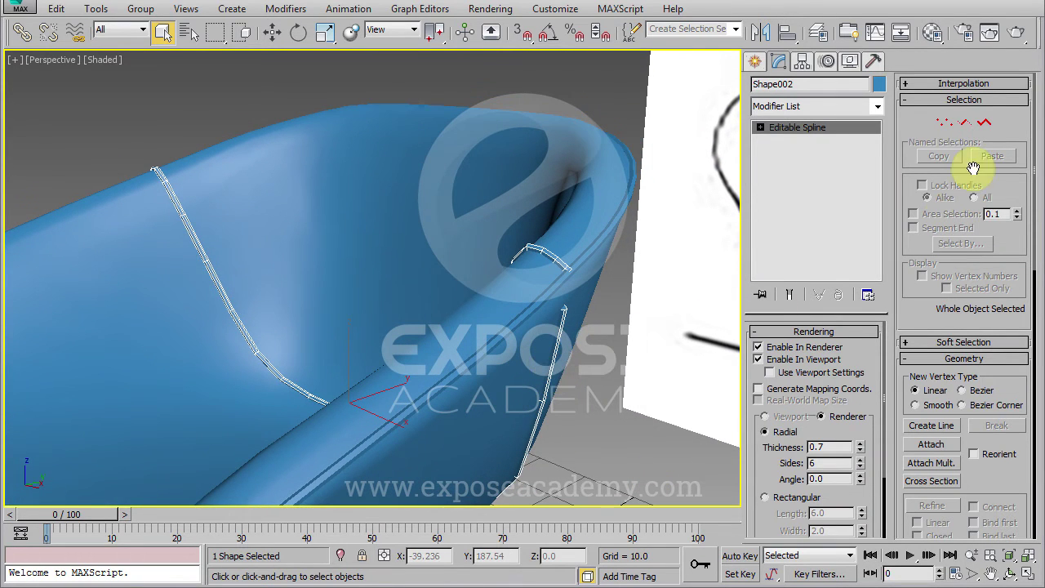
{"action": "left_click", "coordinate": [984, 122]}
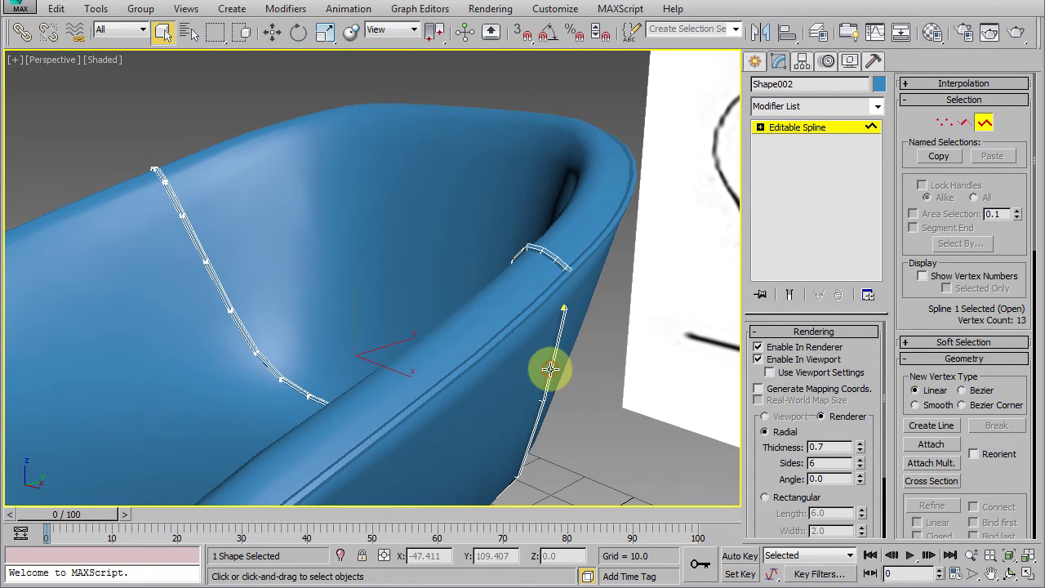
{"action": "key", "text": "Delete"}
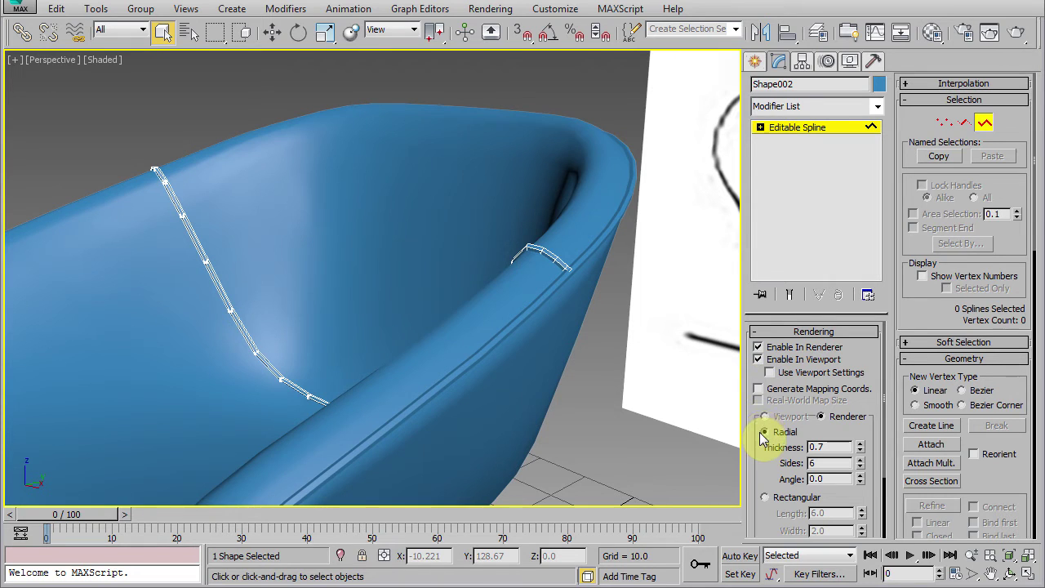
Zoom in on the rim handle and set its rendering thickness to 0.5
{"action": "left_click_drag", "start_coordinate": [765, 460], "coordinate": [768, 439]}
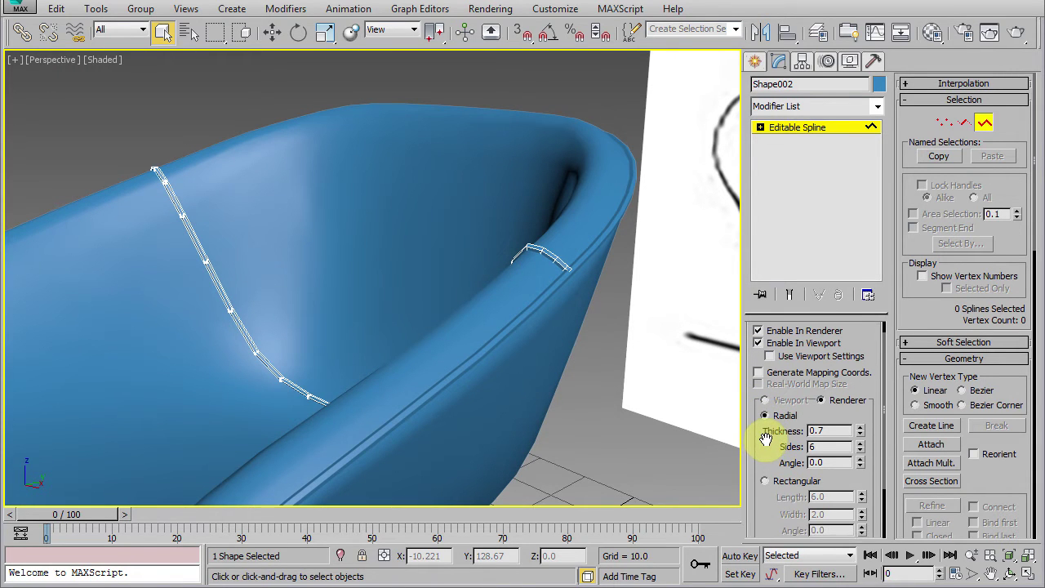
{"action": "mouse_move", "coordinate": [560, 354]}
{"action": "middle_mouse_down", "text": "alt"}
{"action": "mouse_move", "coordinate": [551, 368]}
{"action": "mouse_move", "coordinate": [503, 363]}
{"action": "middle_mouse_up", "text": "alt"}
{"action": "scroll", "coordinate": [502, 364], "scroll_direction": "up", "scroll_amount": 2}
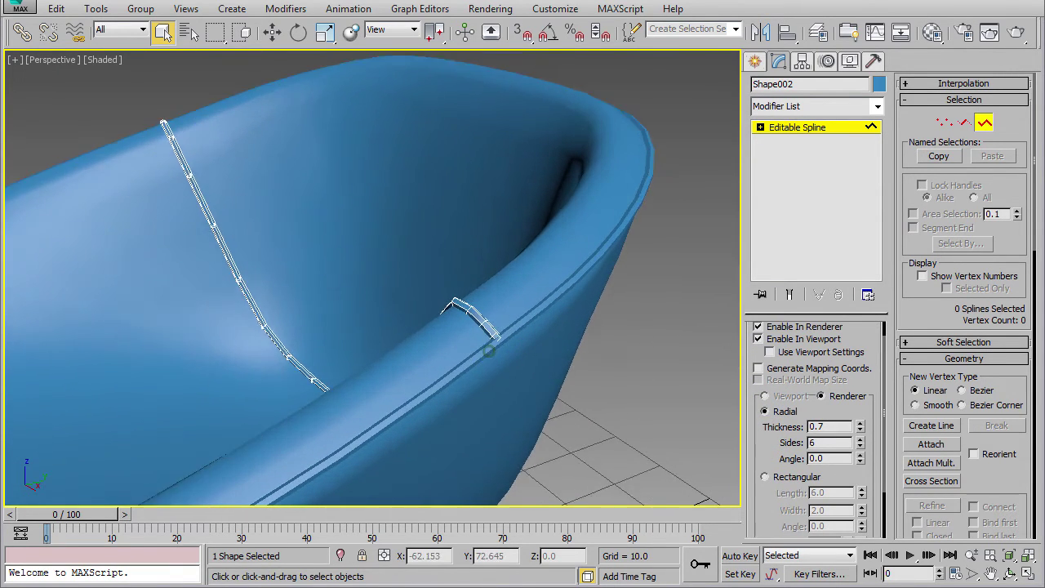
{"action": "scroll", "coordinate": [478, 343], "scroll_direction": "up", "scroll_amount": 2}
{"action": "scroll", "coordinate": [457, 324], "scroll_direction": "up", "scroll_amount": 2}
{"action": "middle_click_drag", "start_coordinate": [434, 329], "coordinate": [422, 315]}
{"action": "scroll", "coordinate": [460, 346], "scroll_direction": "down", "scroll_amount": 2}
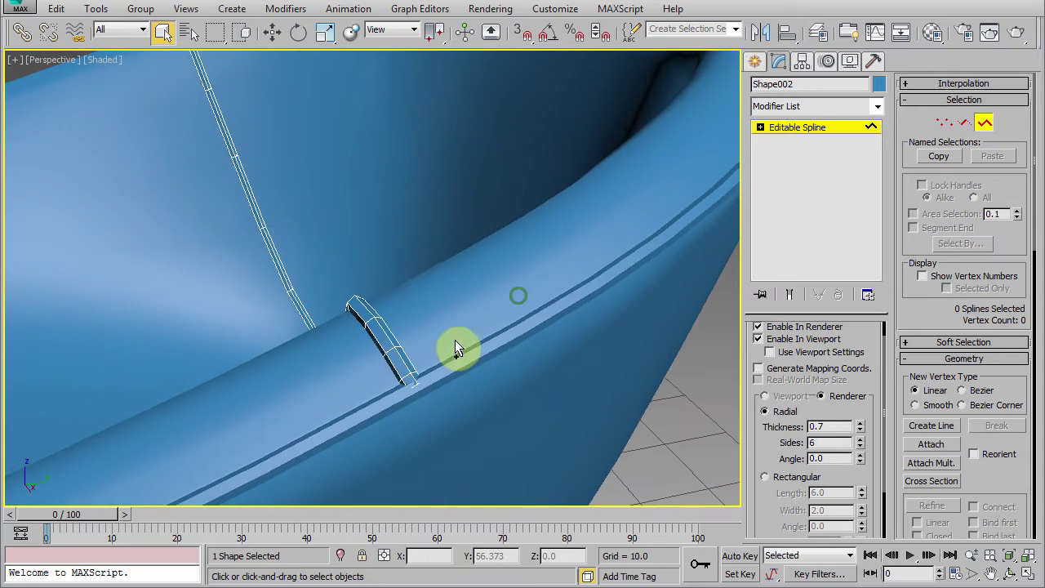
{"action": "scroll", "coordinate": [450, 327], "scroll_direction": "up", "scroll_amount": 2}
{"action": "scroll", "coordinate": [490, 306], "scroll_direction": "up", "scroll_amount": 2}
{"action": "middle_click_drag", "start_coordinate": [490, 306], "coordinate": [514, 292]}
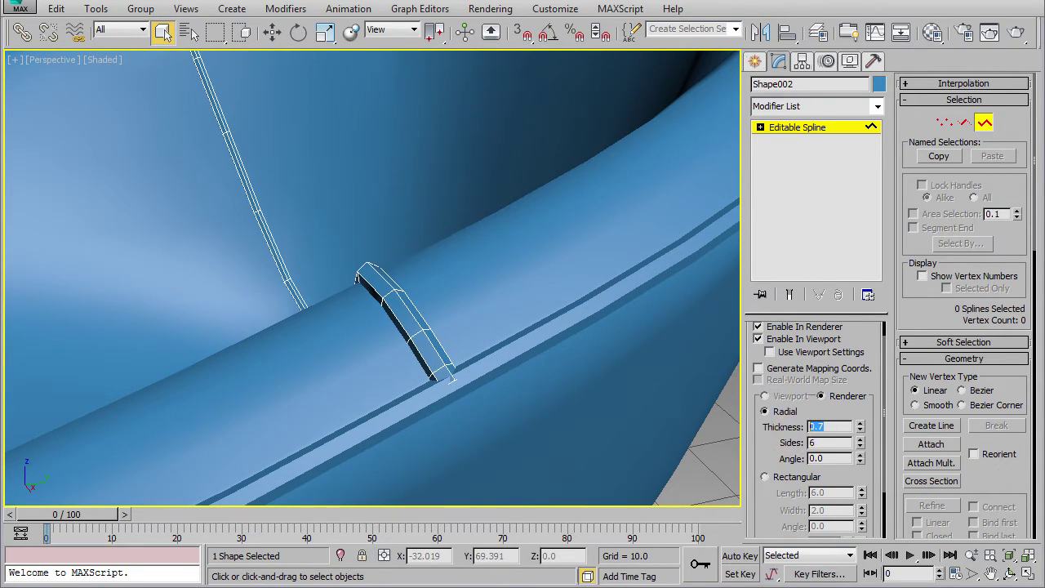
{"action": "type", "text": "0.5"}
{"action": "key", "text": "Return"}
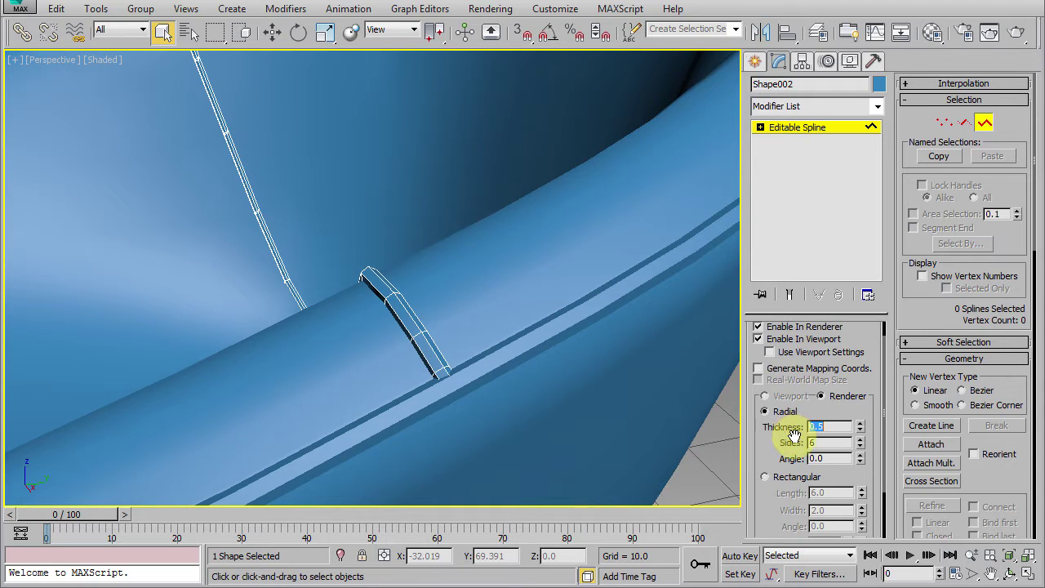
Set the handle's rendering cross-section angle to -16
{"action": "left_click_drag", "start_coordinate": [860, 458], "coordinate": [849, 483]}
{"action": "mouse_move", "coordinate": [860, 378]}
{"action": "left_mouse_down"}
{"action": "mouse_move", "coordinate": [857, 477]}
{"action": "mouse_move", "coordinate": [780, 458]}
{"action": "left_mouse_up"}
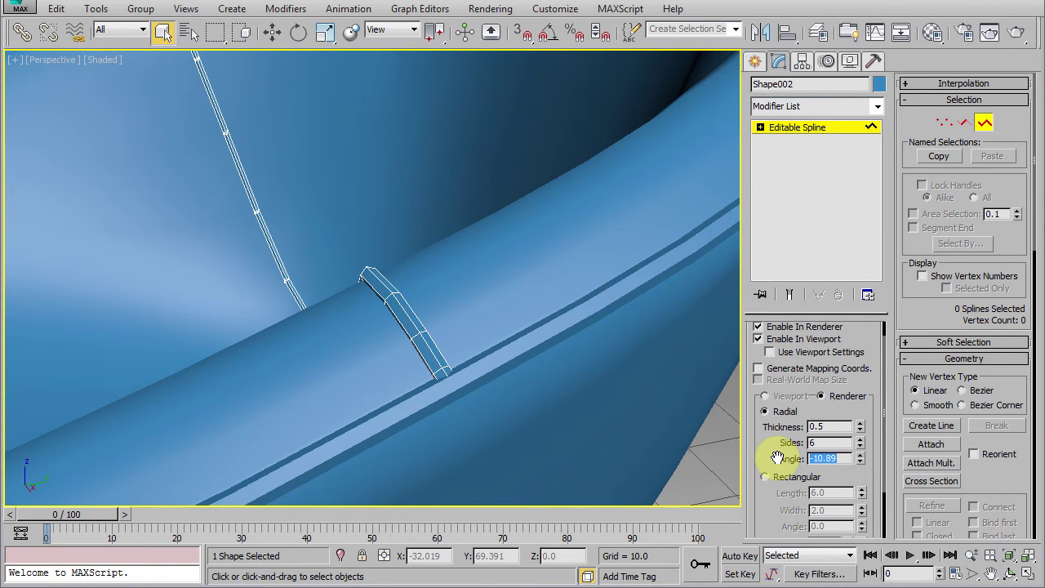
{"action": "type", "text": "-16"}
{"action": "key", "text": "Return"}
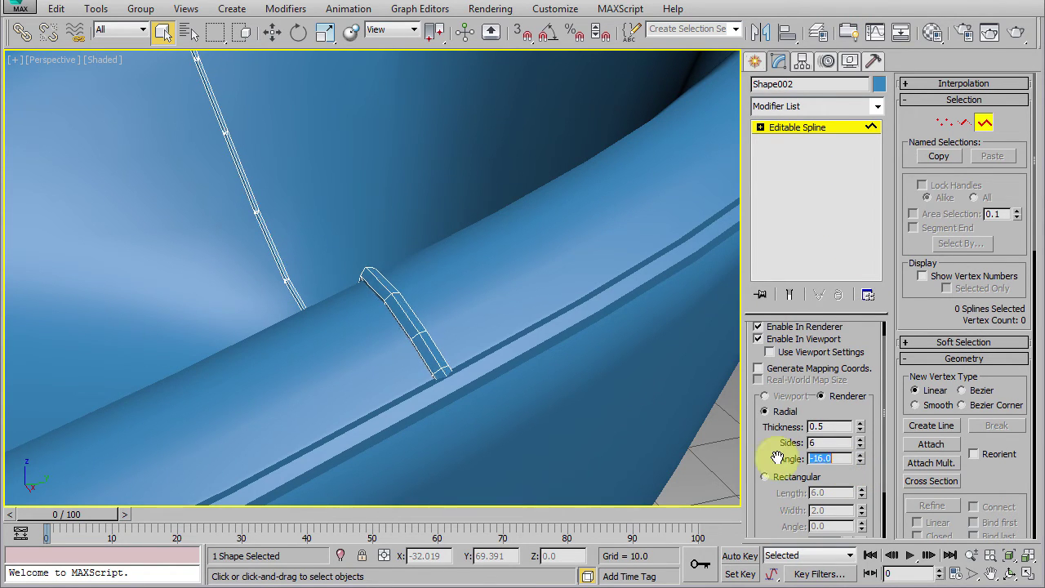
Convert Shape002 to Editable Poly and select the full edge loop around the handle
{"action": "right_click", "coordinate": [410, 288]}
{"action": "mouse_move", "coordinate": [444, 452]}
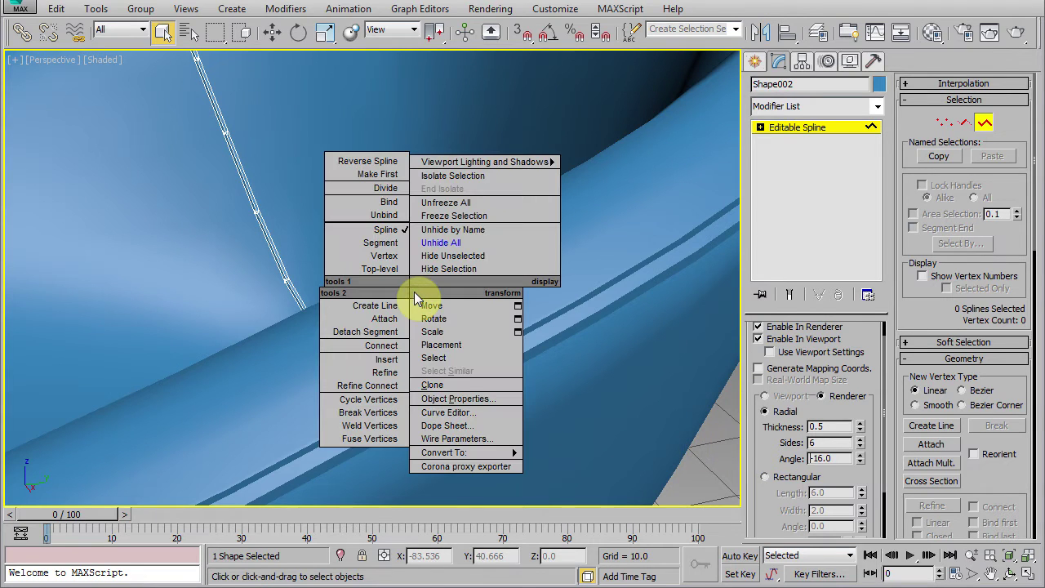
{"action": "left_click", "coordinate": [572, 479]}
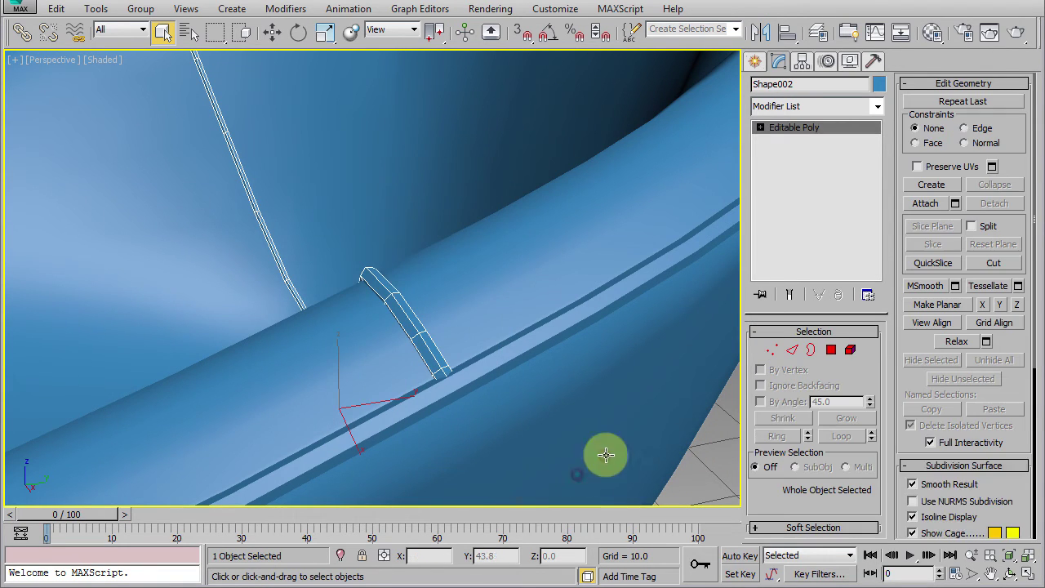
{"action": "left_click", "coordinate": [790, 353]}
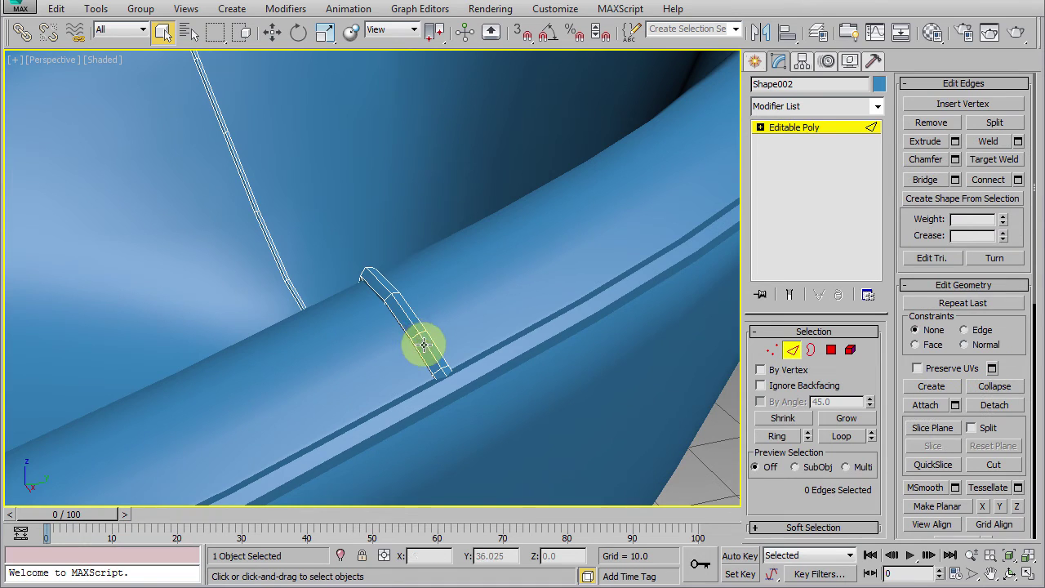
{"action": "left_click", "coordinate": [423, 346]}
{"action": "left_click", "coordinate": [833, 439]}
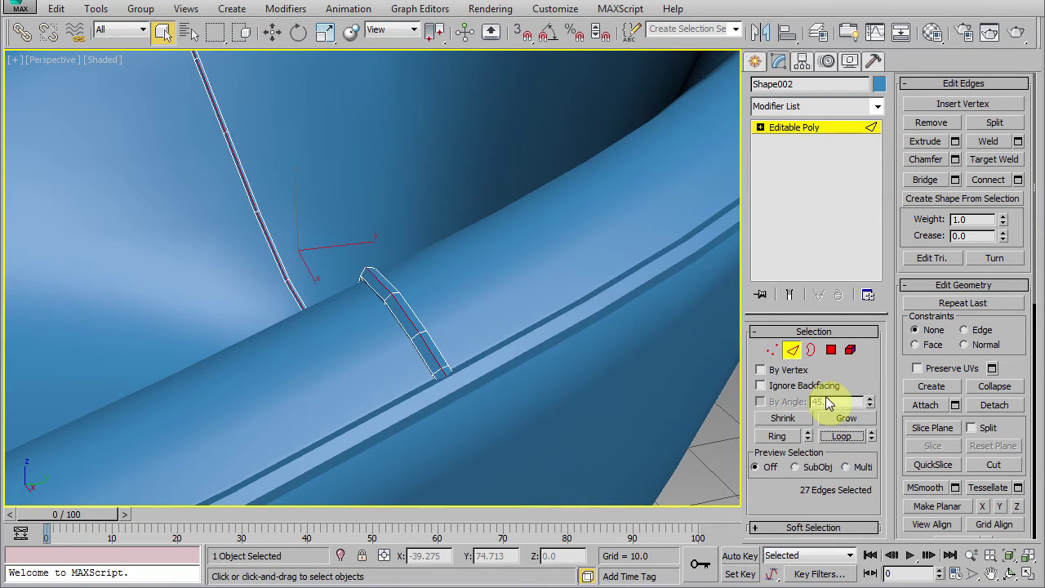
{"action": "left_click", "coordinate": [815, 108]}
Add a Push modifier to Shape002 with a Push Value of -0.2
{"action": "scroll", "coordinate": [825, 307], "scroll_direction": "down", "scroll_amount": 3}
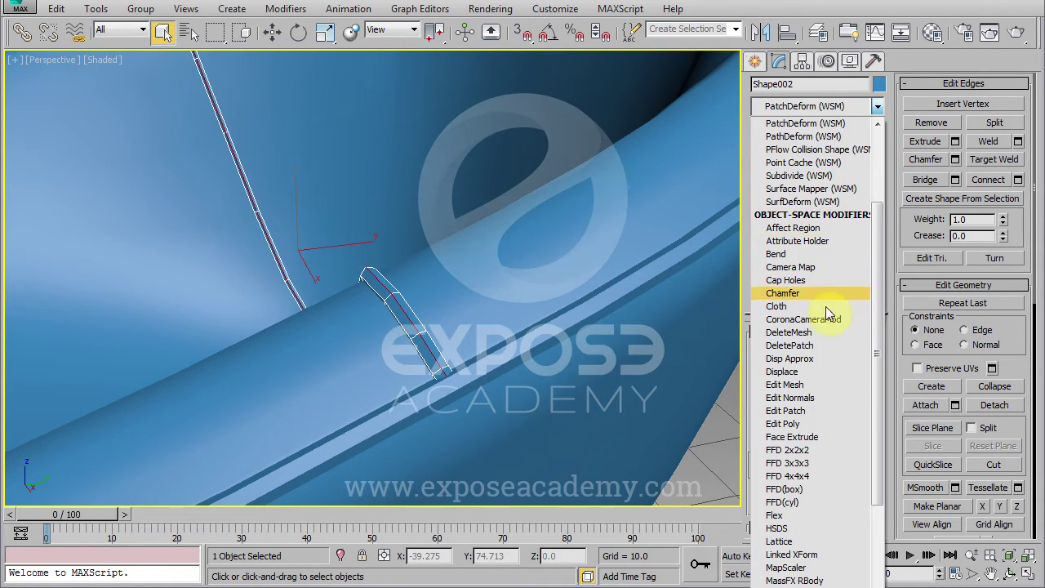
{"action": "scroll", "coordinate": [809, 382], "scroll_direction": "down", "scroll_amount": 10}
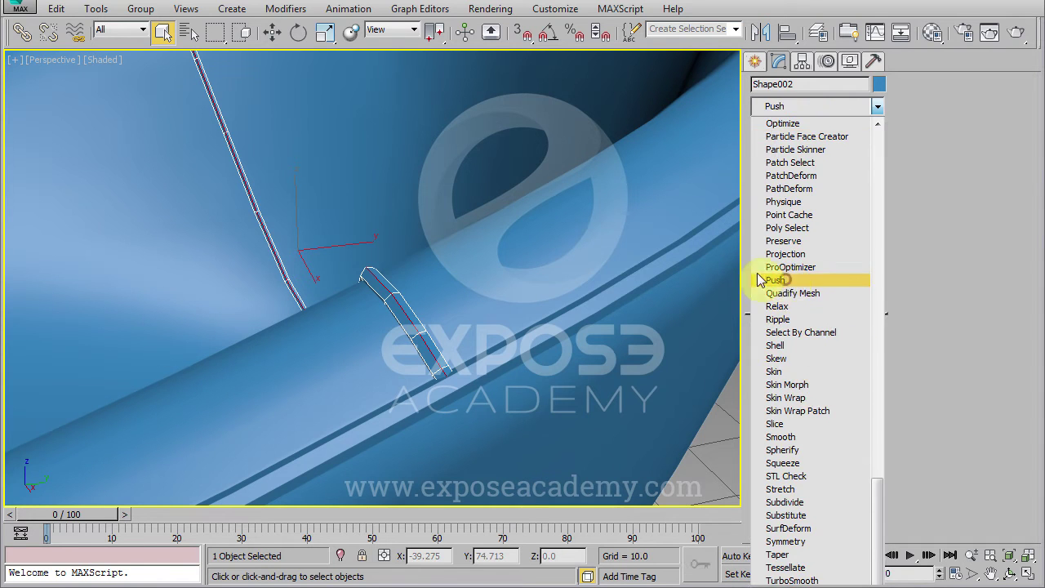
{"action": "left_click", "coordinate": [776, 281]}
{"action": "scroll", "coordinate": [520, 308], "scroll_direction": "up", "scroll_amount": 2}
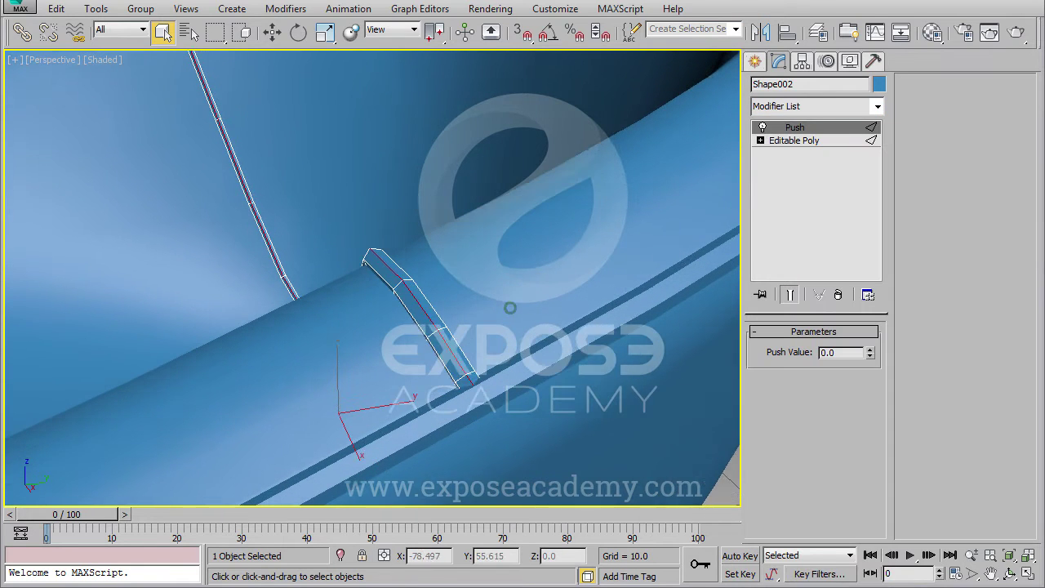
{"action": "left_click", "coordinate": [833, 352]}
{"action": "type", "text": "-0."}
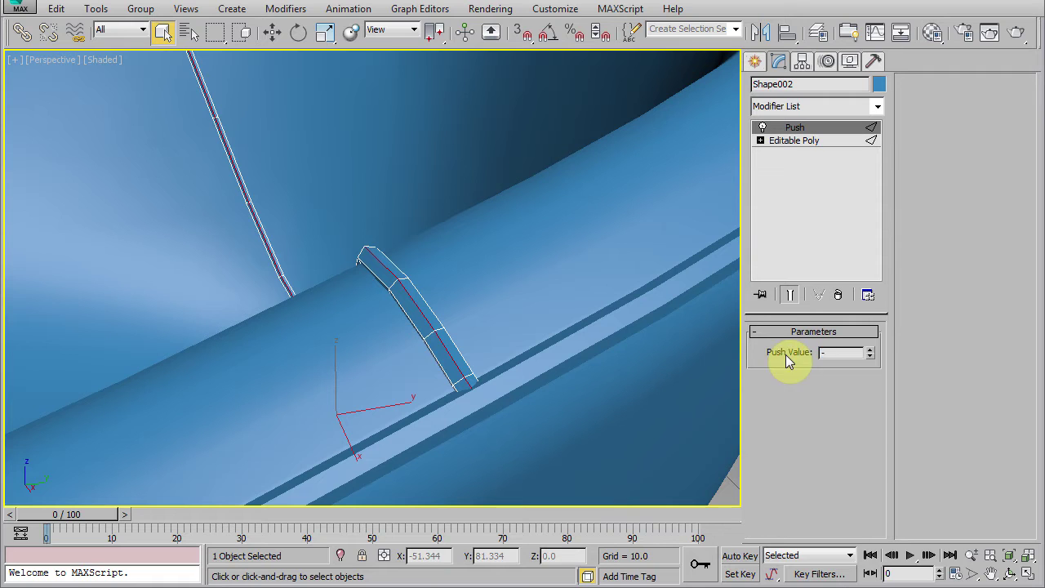
{"action": "type", "text": "2"}
{"action": "key", "text": "Return"}
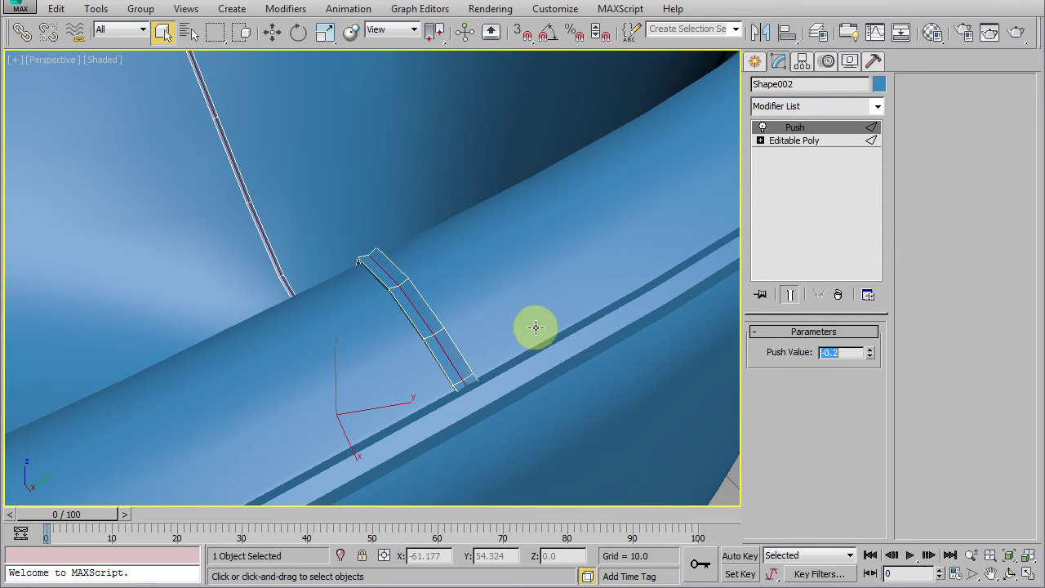
Collapse the pushed handle back into a single Editable Poly
{"action": "right_click", "coordinate": [535, 331]}
{"action": "mouse_move", "coordinate": [564, 488]}
{"action": "left_click", "coordinate": [698, 500]}
{"action": "middle_click_drag", "start_coordinate": [495, 269], "coordinate": [648, 397], "text": "alt"}
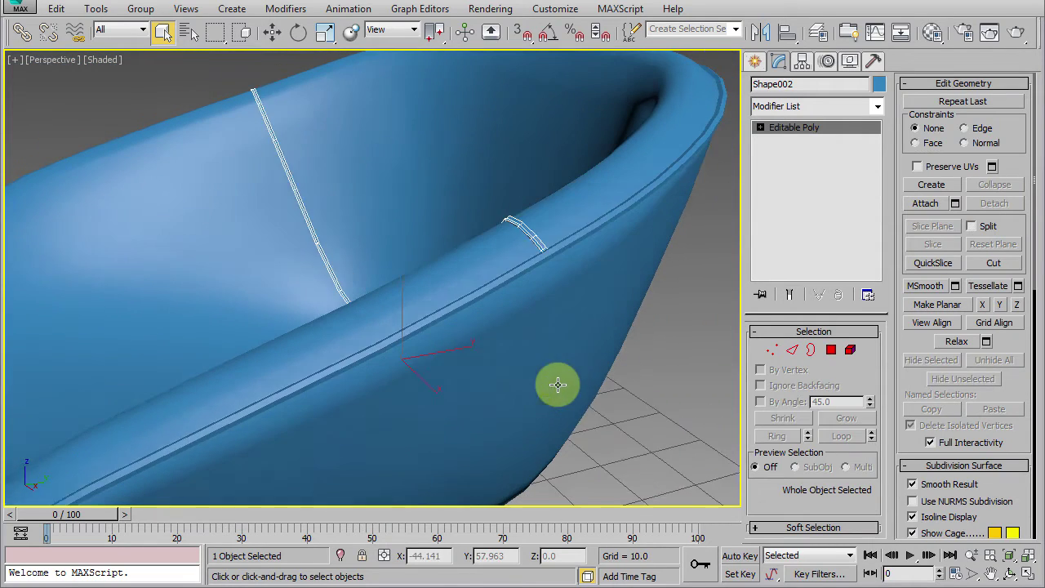
Attach the handle to the chair shell Line001
{"action": "left_click", "coordinate": [648, 397]}
{"action": "left_click", "coordinate": [575, 360]}
{"action": "right_click", "coordinate": [653, 359]}
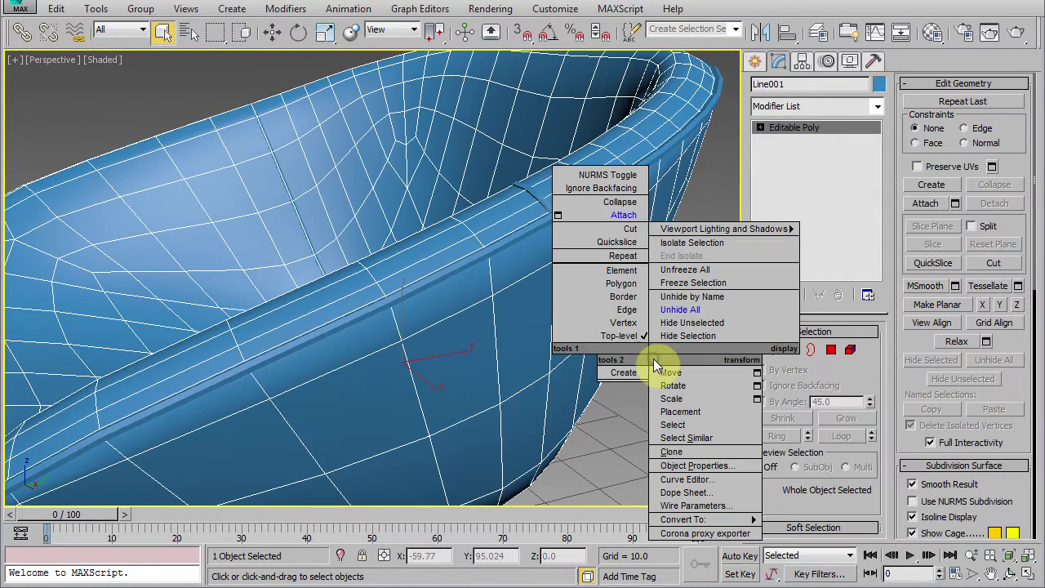
{"action": "left_click", "coordinate": [622, 215]}
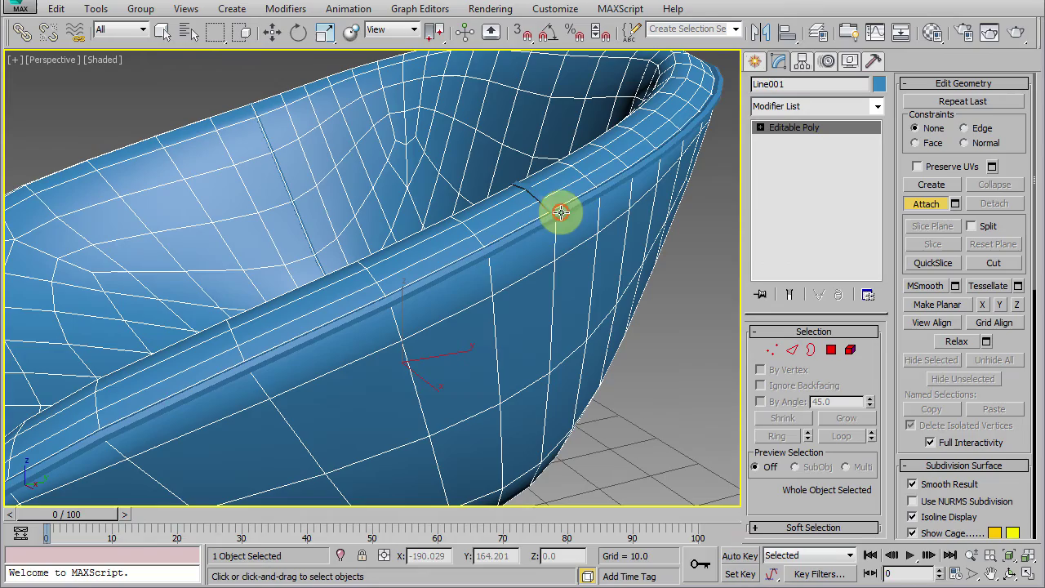
{"action": "left_click", "coordinate": [560, 212]}
{"action": "key", "text": "w"}
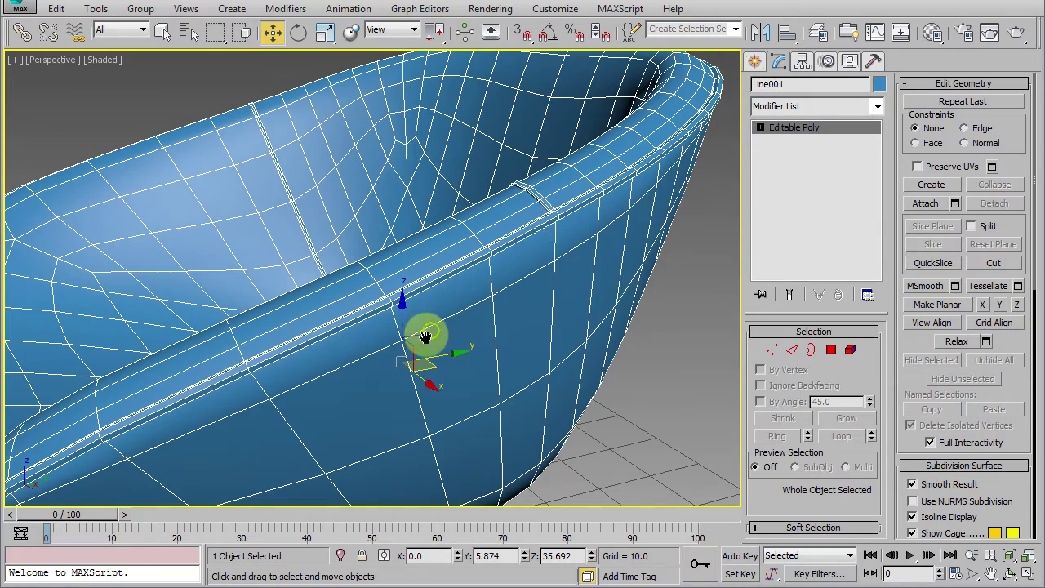
Hide the chair shell and switch to the four-viewport layout
{"action": "scroll", "coordinate": [416, 343], "scroll_direction": "down", "scroll_amount": 3}
{"action": "scroll", "coordinate": [392, 392], "scroll_direction": "down", "scroll_amount": 2}
{"action": "scroll", "coordinate": [441, 405], "scroll_direction": "down", "scroll_amount": 2}
{"action": "scroll", "coordinate": [491, 392], "scroll_direction": "down", "scroll_amount": 2}
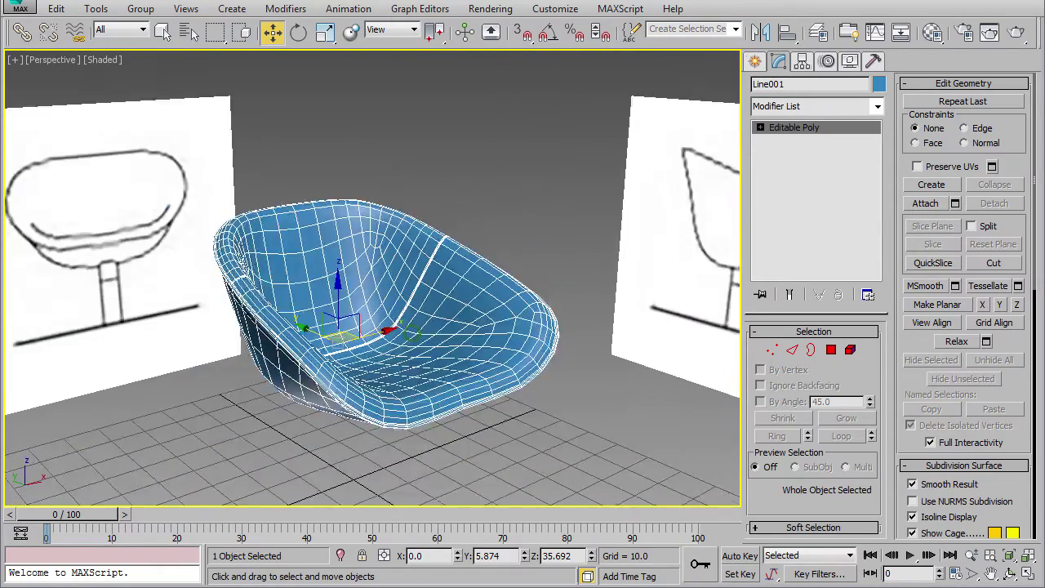
{"action": "scroll", "coordinate": [420, 346], "scroll_direction": "down", "scroll_amount": 2}
{"action": "scroll", "coordinate": [499, 349], "scroll_direction": "down", "scroll_amount": 1}
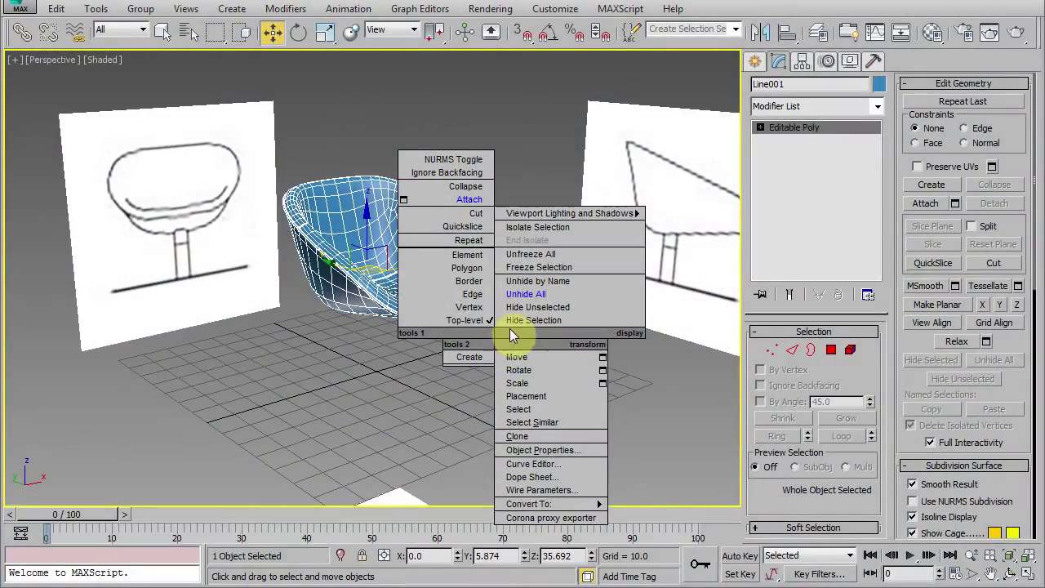
{"action": "left_click", "coordinate": [513, 321]}
{"action": "key", "text": "alt+w"}
In a maximized Top view, draw a box at the centre of the base cross
{"action": "left_click", "coordinate": [264, 218]}
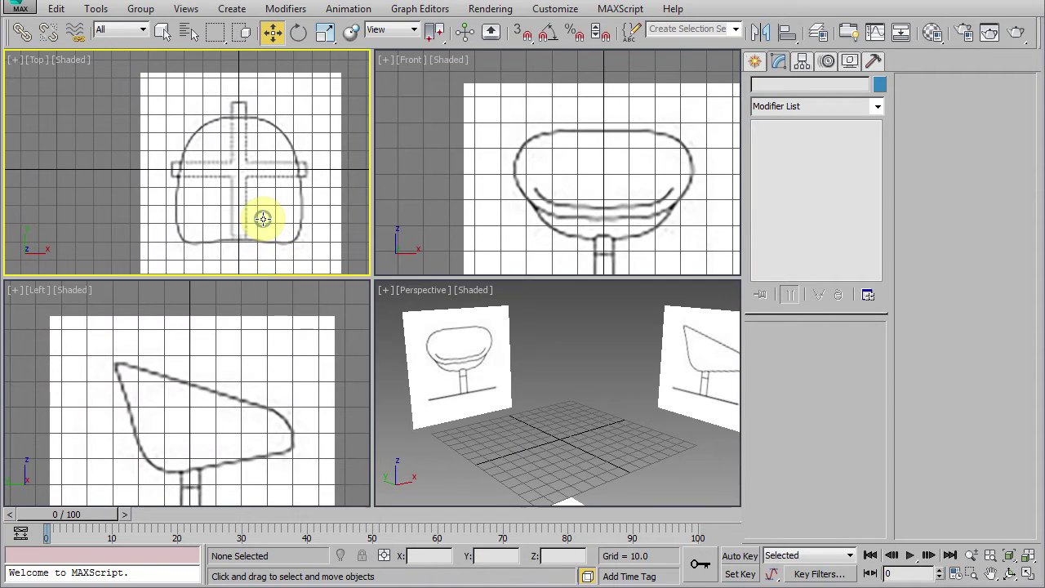
{"action": "key", "text": "alt+w"}
{"action": "middle_click_drag", "start_coordinate": [466, 310], "coordinate": [437, 310]}
{"action": "scroll", "coordinate": [433, 282], "scroll_direction": "up", "scroll_amount": 4}
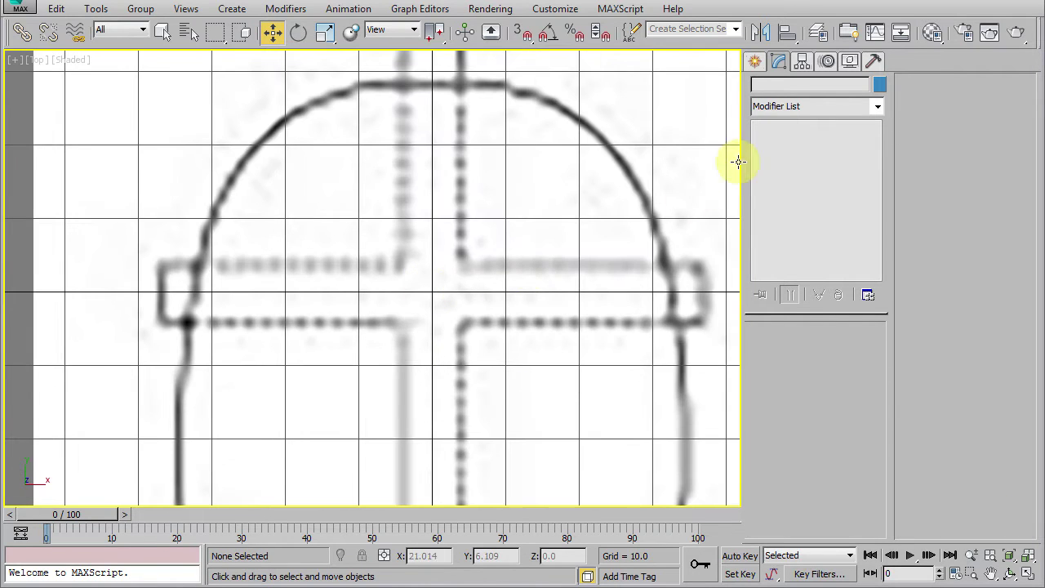
{"action": "left_click", "coordinate": [754, 60]}
{"action": "left_click", "coordinate": [783, 165]}
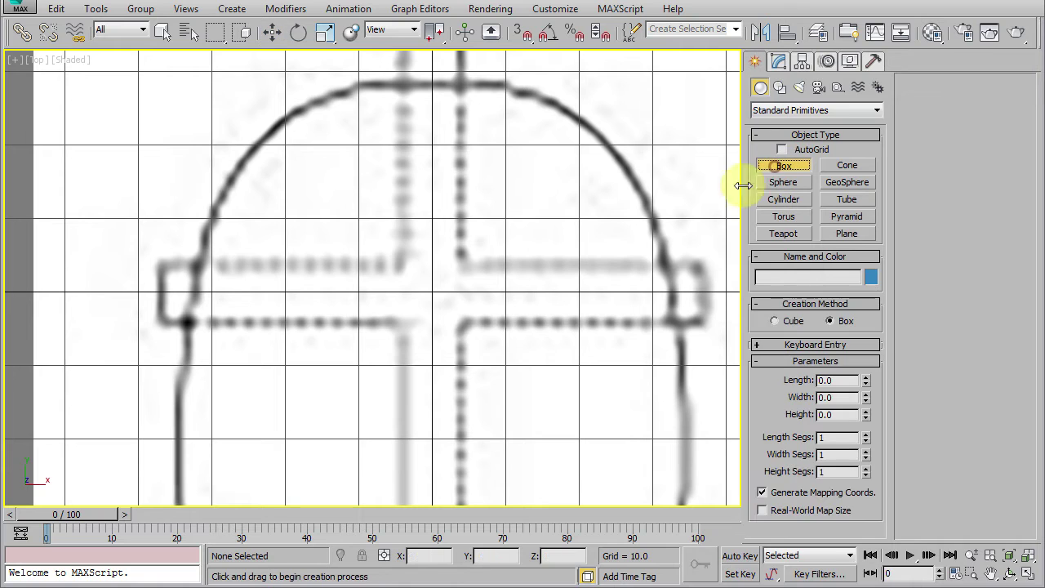
{"action": "left_click_drag", "start_coordinate": [397, 264], "coordinate": [466, 327]}
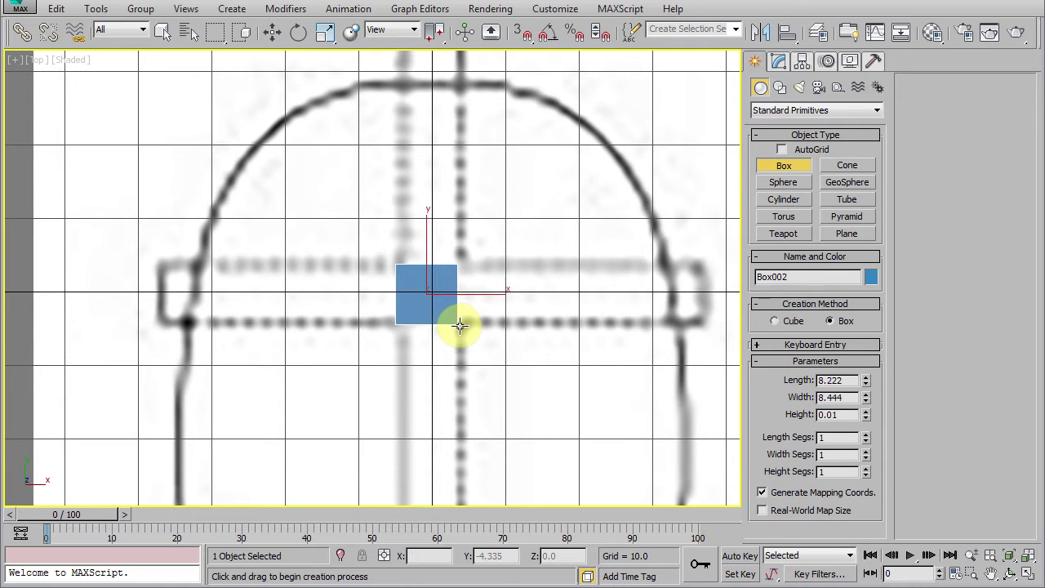
{"action": "right_click", "coordinate": [490, 301]}
Set the box to length 8 and width 8 and reset its X and Y positions to 0
{"action": "left_click", "coordinate": [779, 61]}
{"action": "left_click_drag", "start_coordinate": [843, 350], "coordinate": [795, 360]}
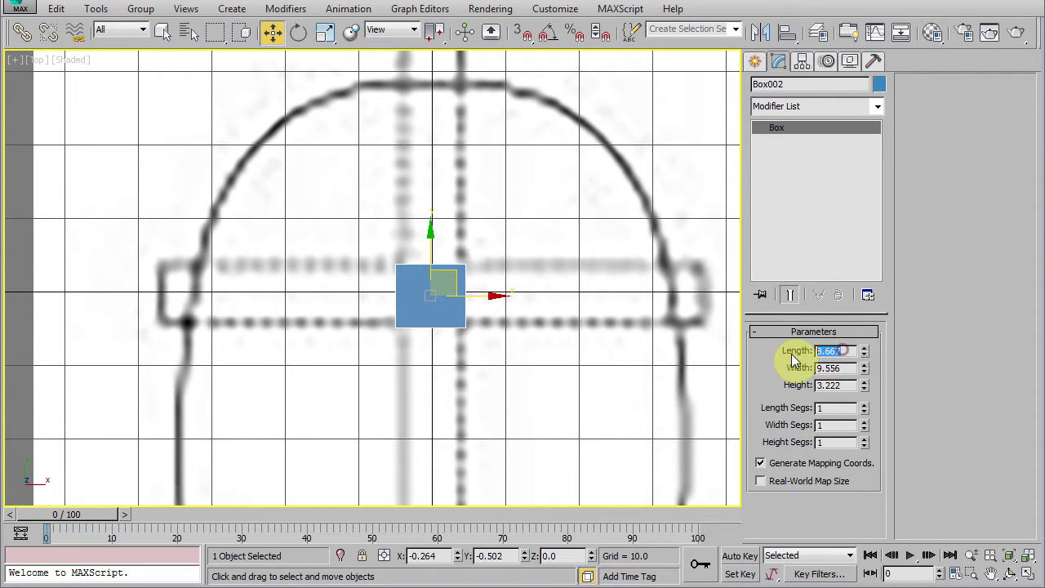
{"action": "type", "text": "8"}
{"action": "key", "text": "Tab"}
{"action": "type", "text": "8"}
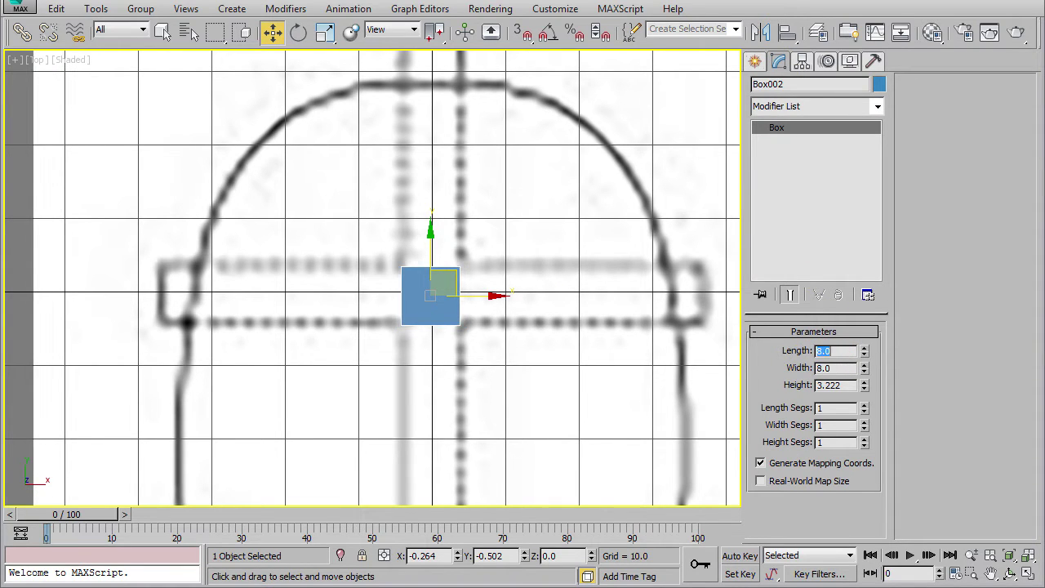
{"action": "middle_click_drag", "start_coordinate": [485, 380], "coordinate": [477, 374]}
{"action": "right_click", "coordinate": [457, 557]}
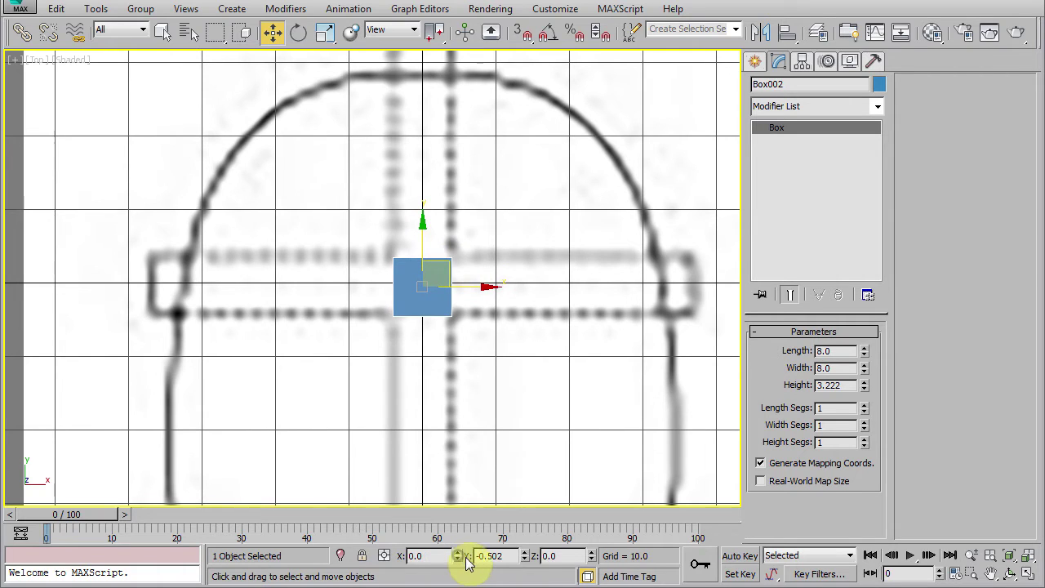
{"action": "right_click", "coordinate": [524, 556]}
{"action": "key", "text": "alt+w"}
Maximize the Front view around the stem and base and select the box's Z position
{"action": "right_click", "coordinate": [616, 184]}
{"action": "key", "text": "alt+w"}
{"action": "middle_click_drag", "start_coordinate": [532, 361], "coordinate": [473, 218]}
{"action": "scroll", "coordinate": [473, 217], "scroll_direction": "up", "scroll_amount": 3}
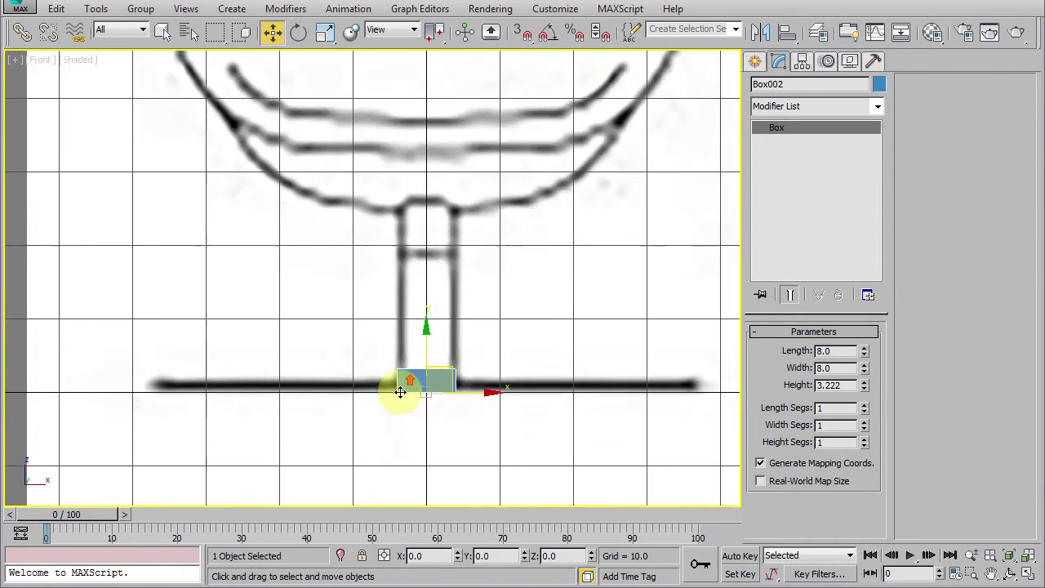
{"action": "scroll", "coordinate": [400, 392], "scroll_direction": "up", "scroll_amount": 2}
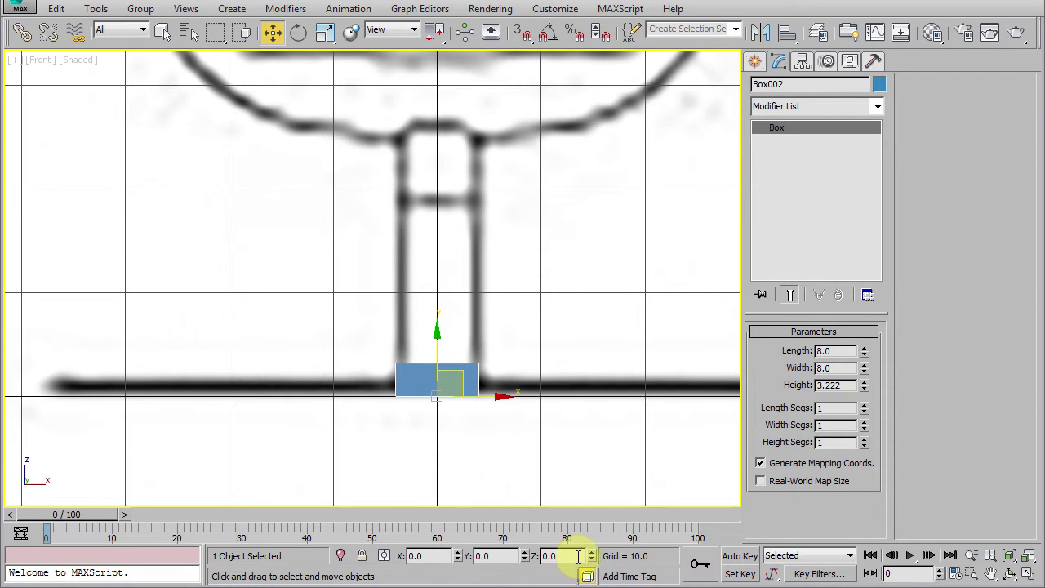
{"action": "left_click_drag", "start_coordinate": [577, 555], "coordinate": [539, 558]}
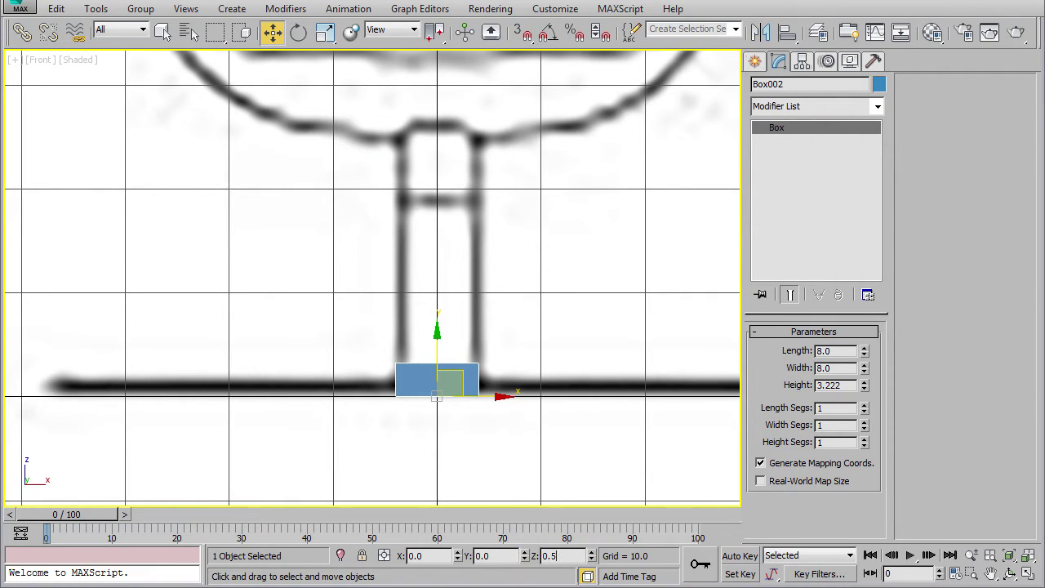
Raise the box to Z 0.5 and set its height to 1.0
{"action": "key", "text": "Return"}
{"action": "left_click_drag", "start_coordinate": [843, 384], "coordinate": [807, 390]}
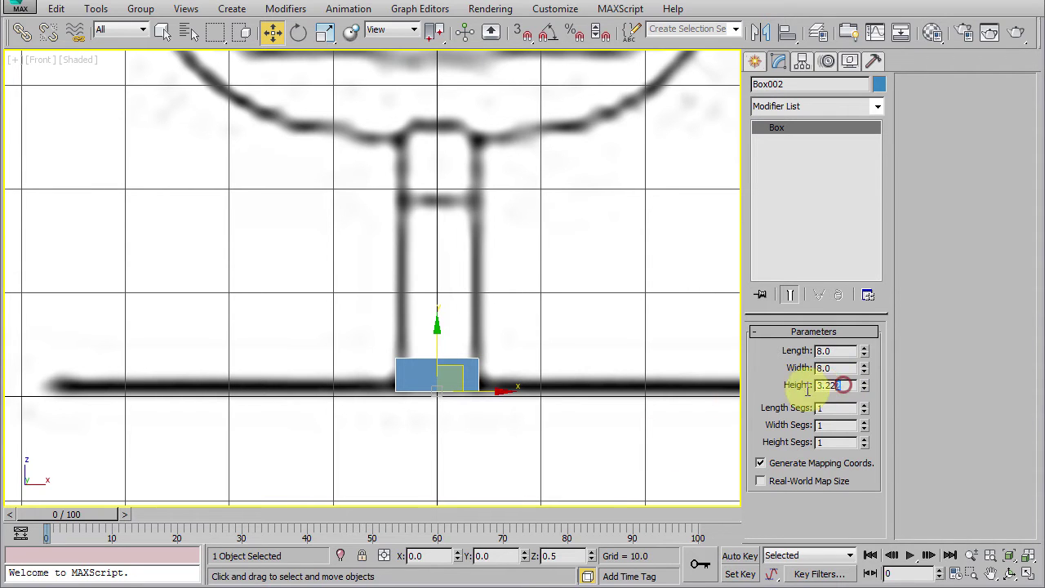
{"action": "type", "text": "1"}
{"action": "key", "text": "Return"}
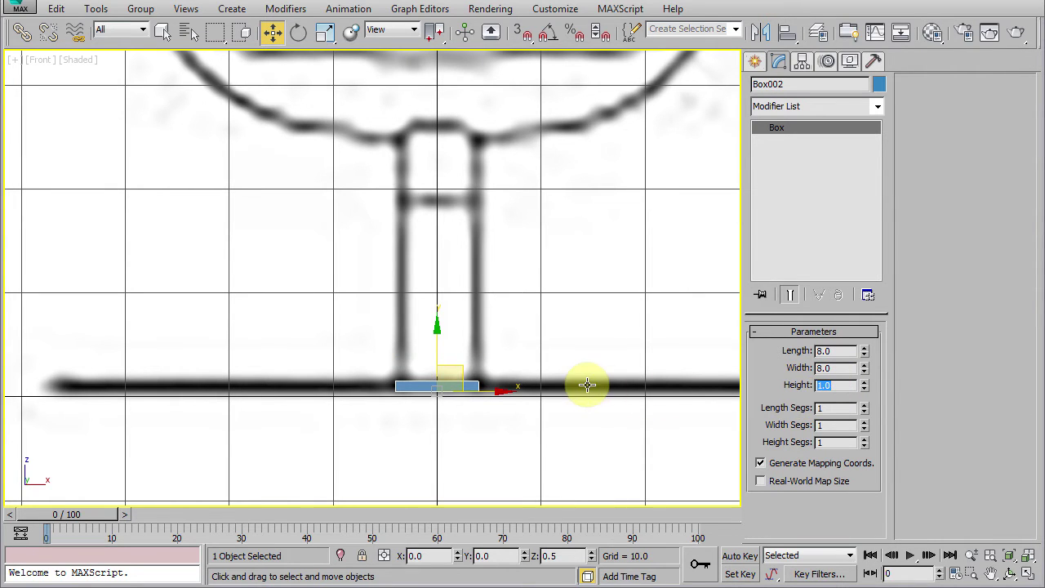
Maximize the Perspective view on the box and convert it to Editable Poly
{"action": "key", "text": "alt+w"}
{"action": "right_click", "coordinate": [618, 457]}
{"action": "key", "text": "alt+w"}
{"action": "key", "text": "z"}
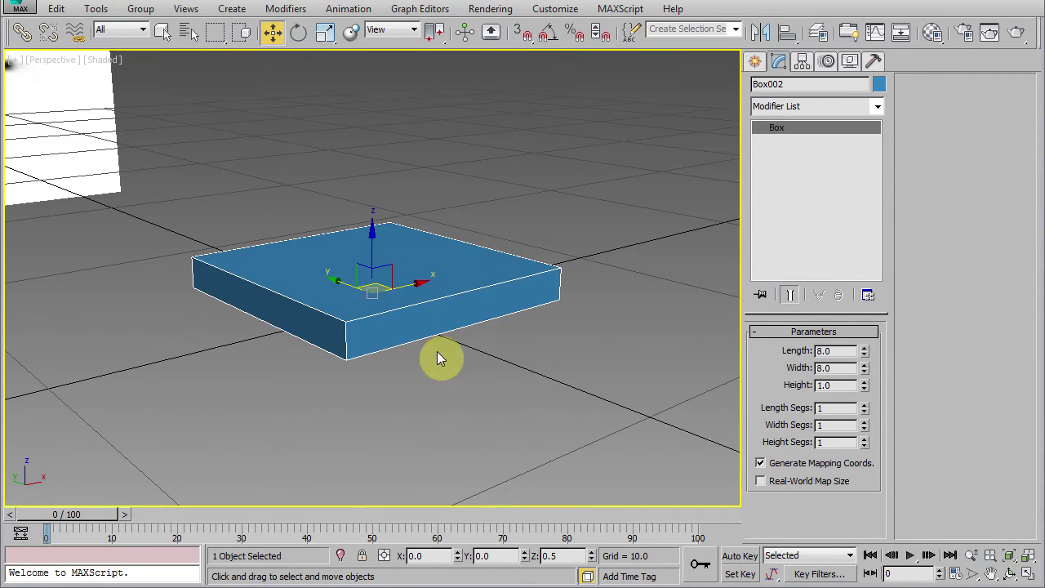
{"action": "right_click", "coordinate": [432, 279]}
{"action": "mouse_move", "coordinate": [461, 432]}
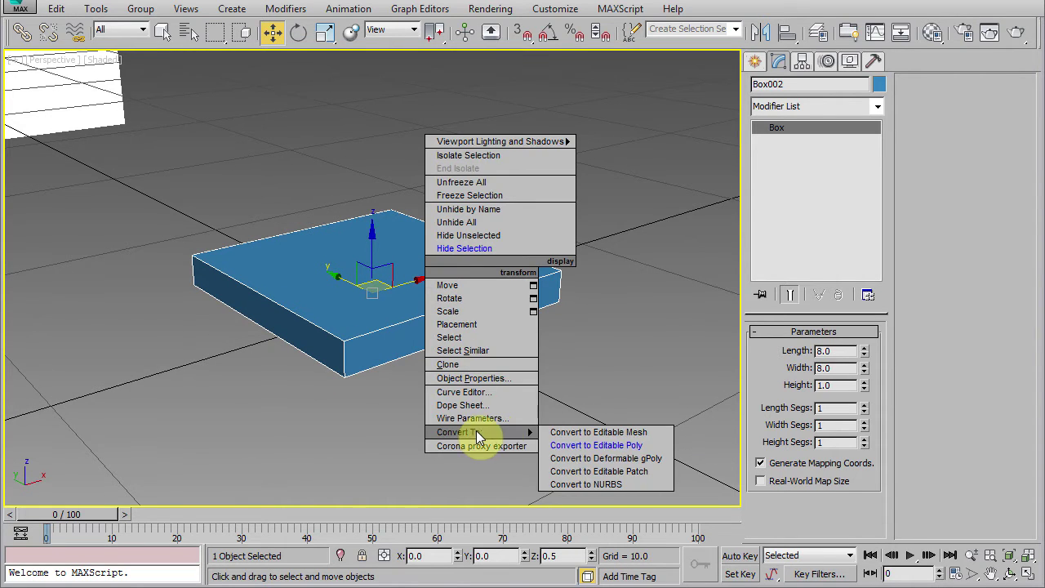
{"action": "left_click", "coordinate": [578, 445]}
{"action": "left_click", "coordinate": [831, 349]}
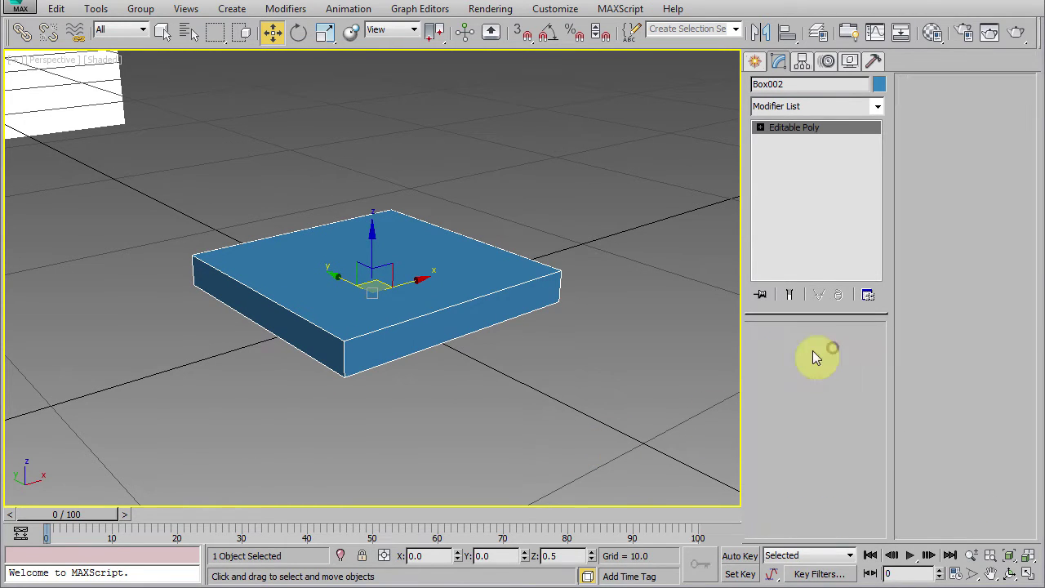
Select all four side faces of the base box Box002
{"action": "left_click", "coordinate": [373, 355]}
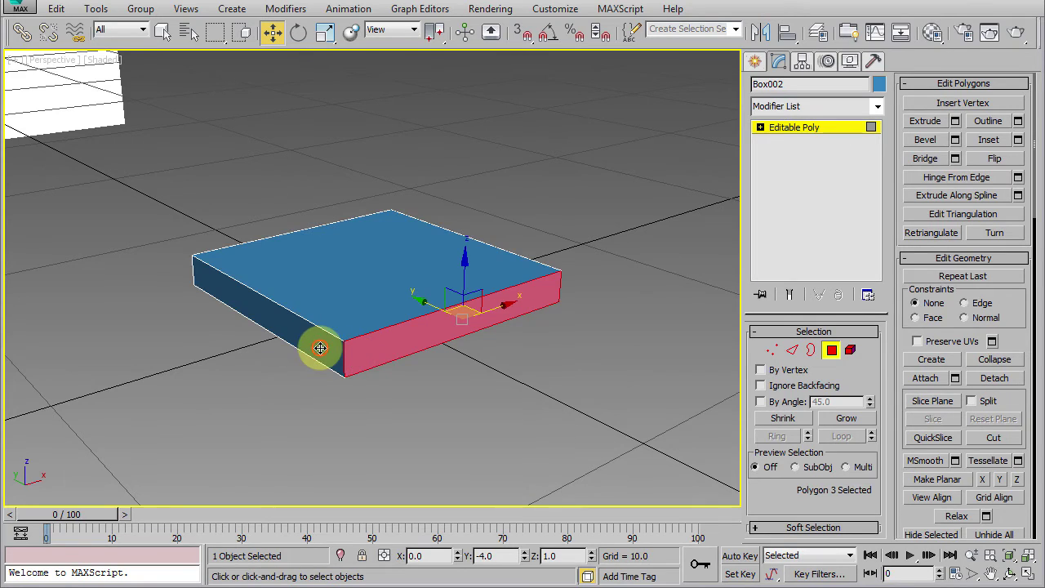
{"action": "left_click", "coordinate": [320, 348], "text": "shift"}
{"action": "mouse_move", "coordinate": [415, 343]}
{"action": "middle_mouse_down", "text": "alt"}
{"action": "mouse_move", "coordinate": [372, 339]}
{"action": "mouse_move", "coordinate": [400, 330]}
{"action": "middle_mouse_up", "text": "alt"}
Extrude the four side faces by polygon about 32 units into long cross arms
{"action": "right_click", "coordinate": [529, 277]}
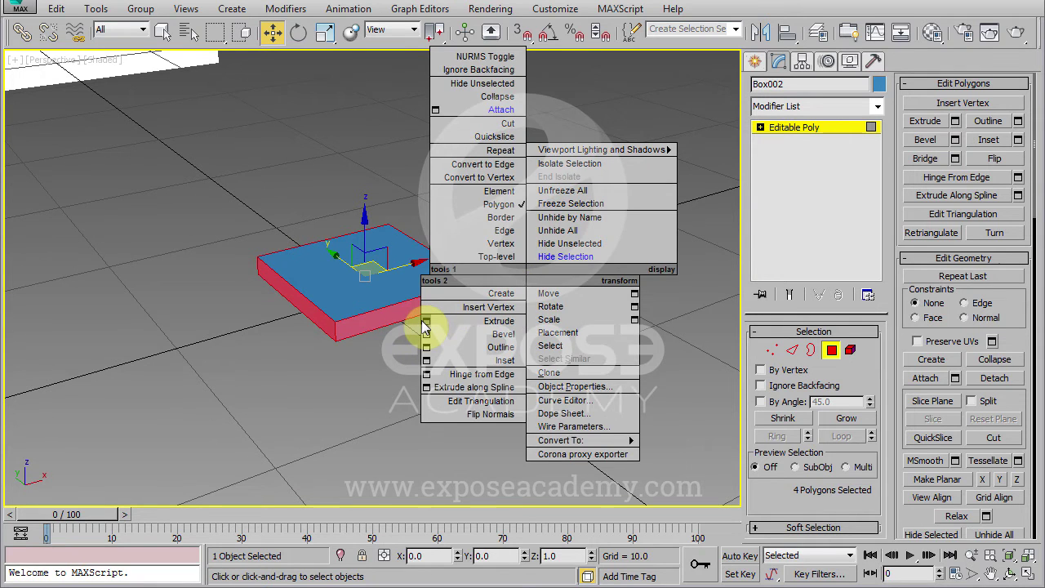
{"action": "left_click", "coordinate": [424, 321]}
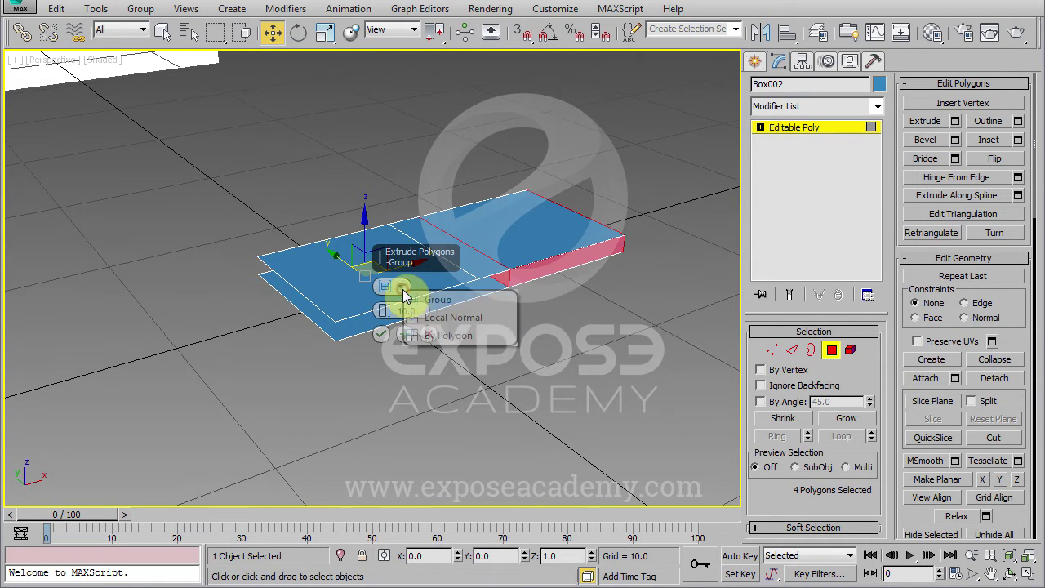
{"action": "left_click", "coordinate": [439, 342]}
{"action": "key", "text": "alt+w"}
{"action": "middle_click", "coordinate": [266, 181]}
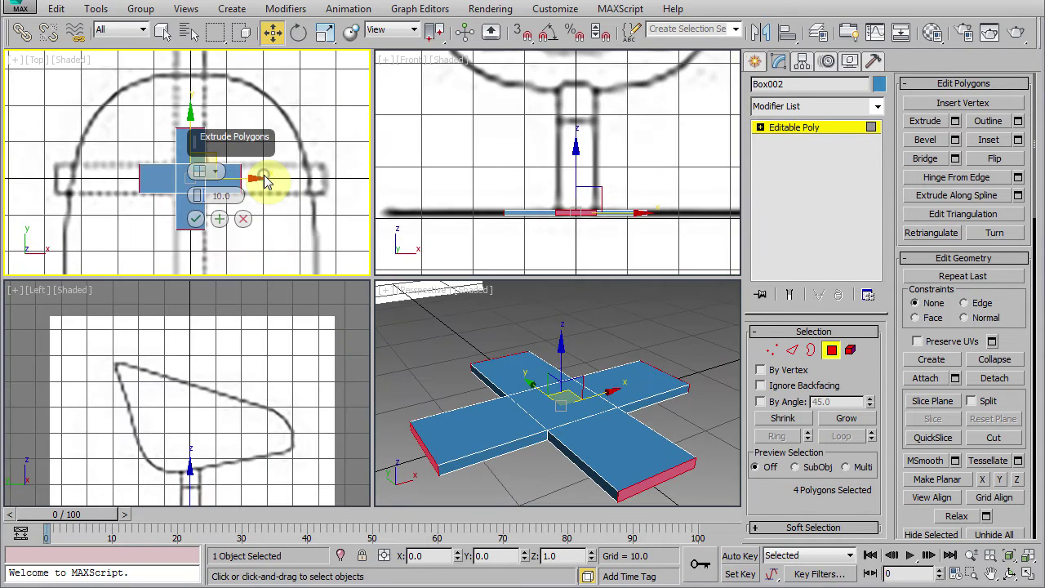
{"action": "key", "text": "alt+w"}
{"action": "left_click_drag", "start_coordinate": [384, 311], "coordinate": [376, 159]}
{"action": "left_click", "coordinate": [415, 311]}
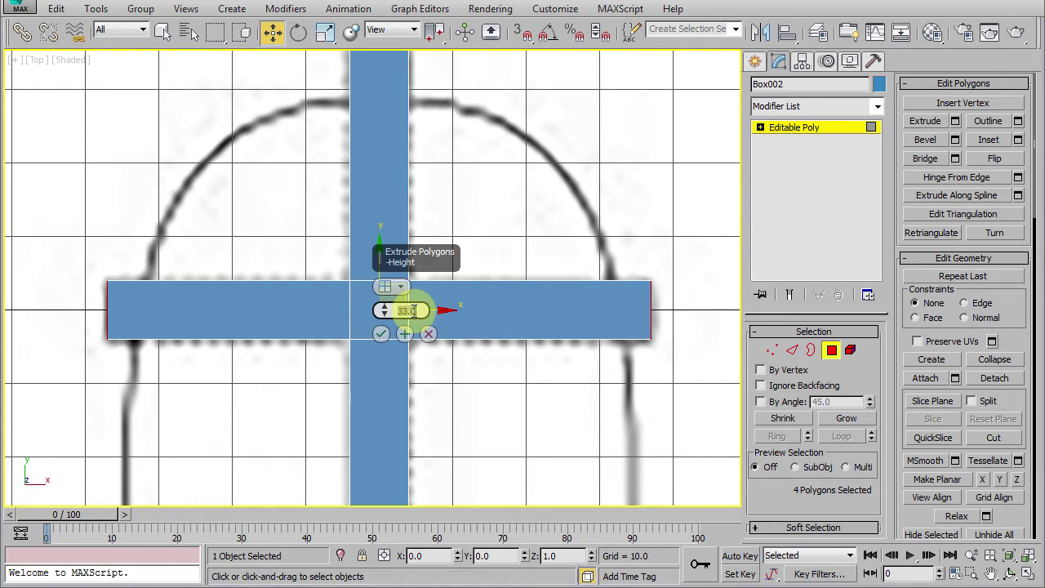
{"action": "left_click", "coordinate": [381, 335]}
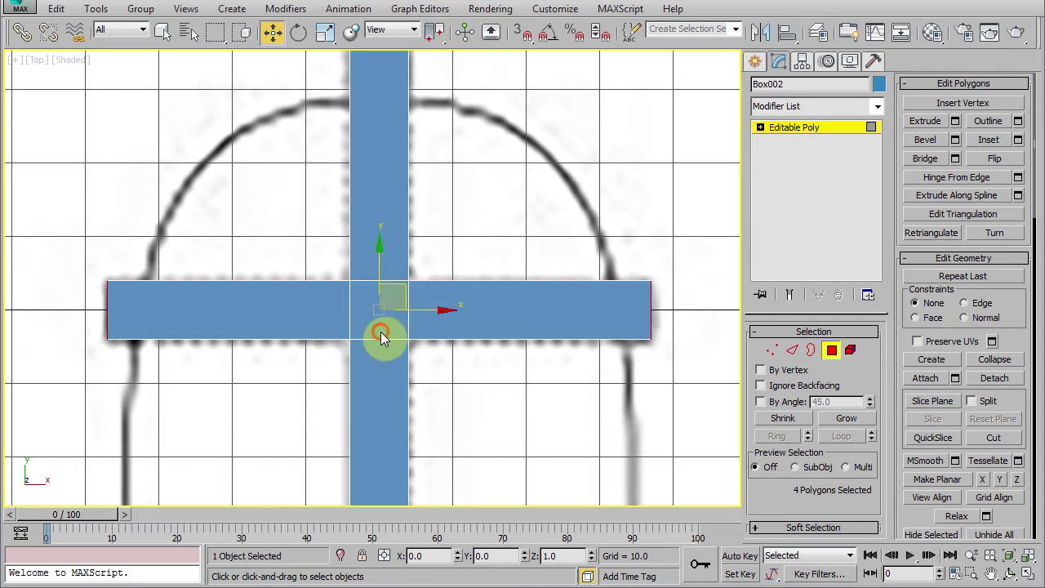
Leave polygon mode and draw a new box near the right arm's end in the Top view
{"action": "left_click", "coordinate": [833, 352]}
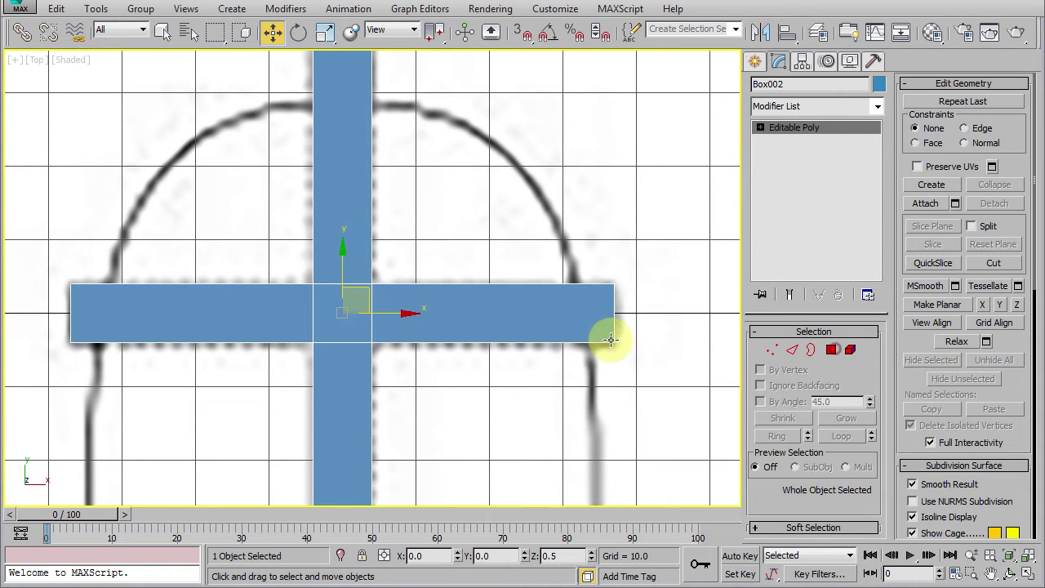
{"action": "middle_click_drag", "start_coordinate": [595, 339], "coordinate": [551, 344]}
{"action": "key", "text": "F3"}
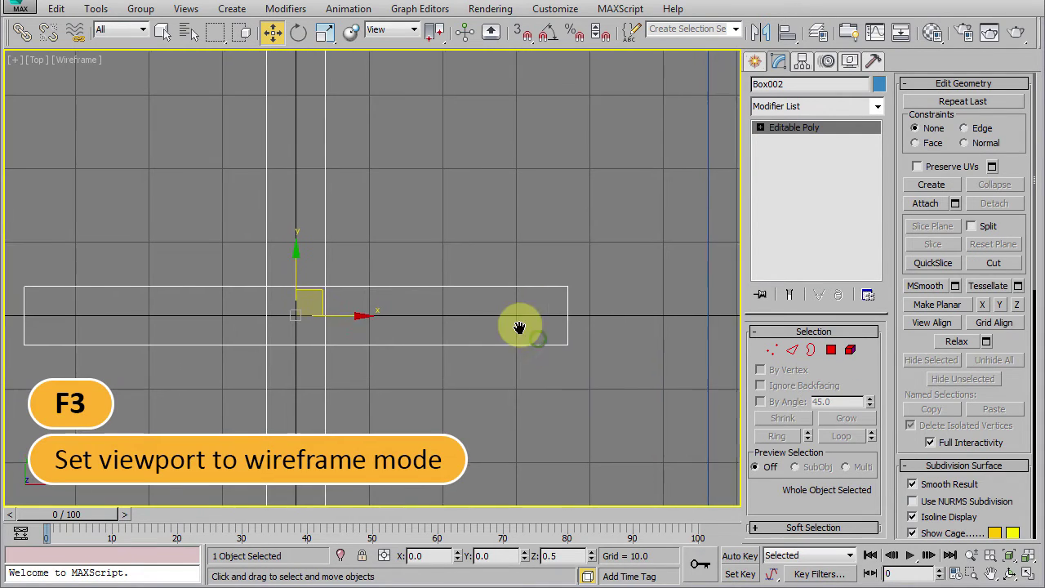
{"action": "scroll", "coordinate": [522, 327], "scroll_direction": "up", "scroll_amount": 3}
{"action": "scroll", "coordinate": [528, 320], "scroll_direction": "up", "scroll_amount": 2}
{"action": "left_click", "coordinate": [754, 62]}
{"action": "left_click", "coordinate": [782, 164]}
{"action": "mouse_move", "coordinate": [500, 219]}
{"action": "left_mouse_down"}
{"action": "mouse_move", "coordinate": [567, 306]}
{"action": "mouse_move", "coordinate": [583, 346]}
{"action": "left_mouse_up"}
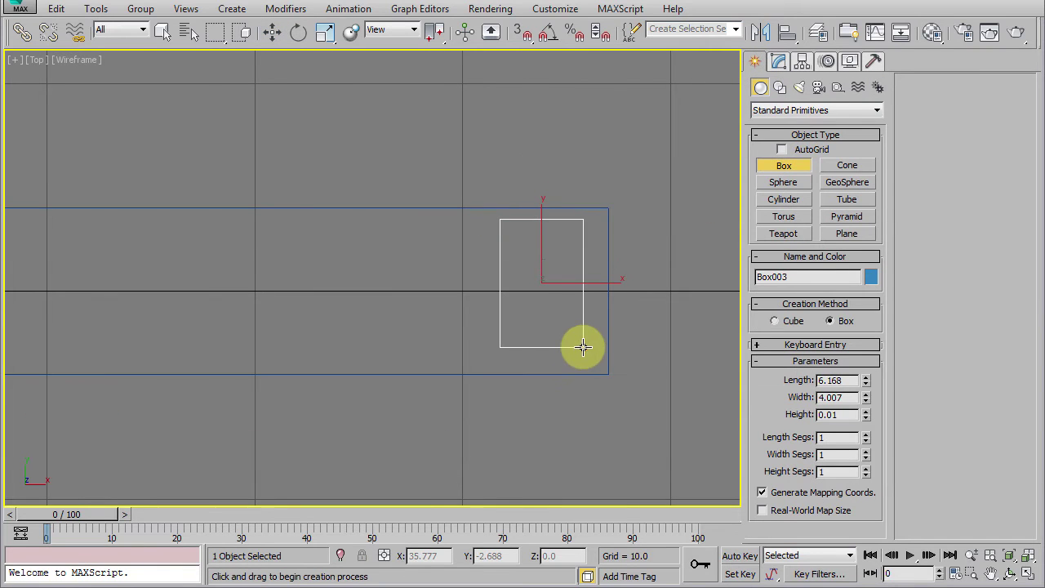
{"action": "left_click", "coordinate": [562, 273]}
Size the new box to 6 × 6 × 1 and slide it to the arm tip at Y 0
{"action": "key", "text": "w"}
{"action": "left_click", "coordinate": [778, 61]}
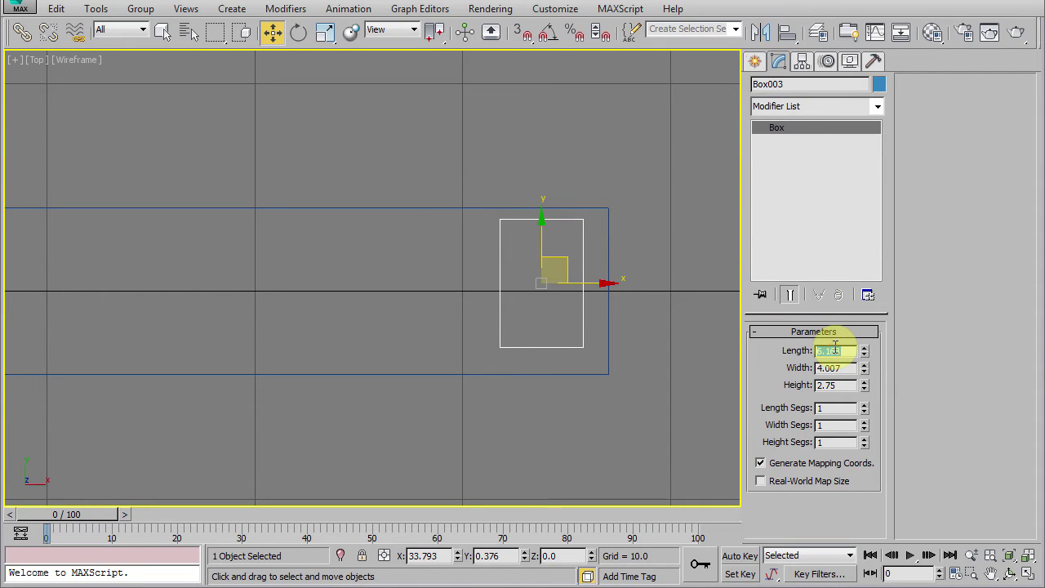
{"action": "type", "text": "6"}
{"action": "key", "text": "Tab"}
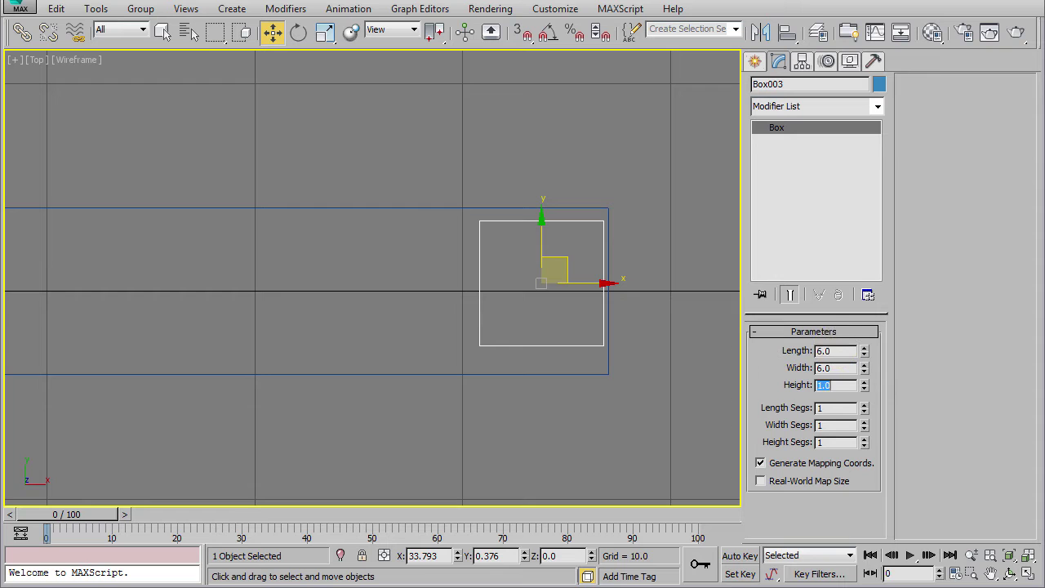
{"action": "right_click", "coordinate": [526, 556]}
{"action": "left_click_drag", "start_coordinate": [591, 289], "coordinate": [570, 296]}
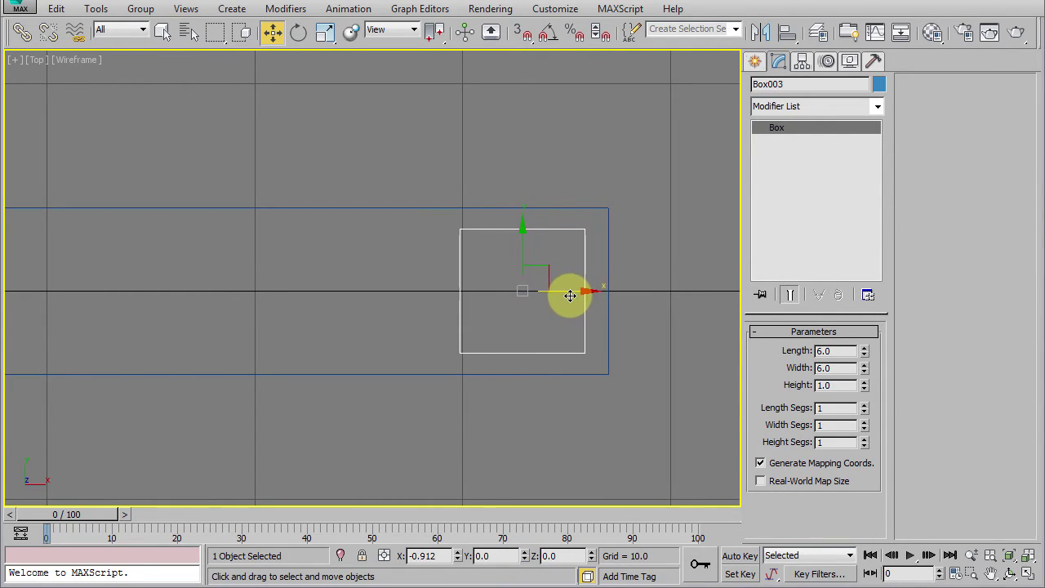
Show the Perspective view in wireframe and orbit around the cross base
{"action": "mouse_move", "coordinate": [531, 296]}
{"action": "middle_mouse_down"}
{"action": "mouse_move", "coordinate": [414, 318]}
{"action": "mouse_move", "coordinate": [512, 327]}
{"action": "middle_mouse_up"}
{"action": "scroll", "coordinate": [514, 343], "scroll_direction": "down", "scroll_amount": 2}
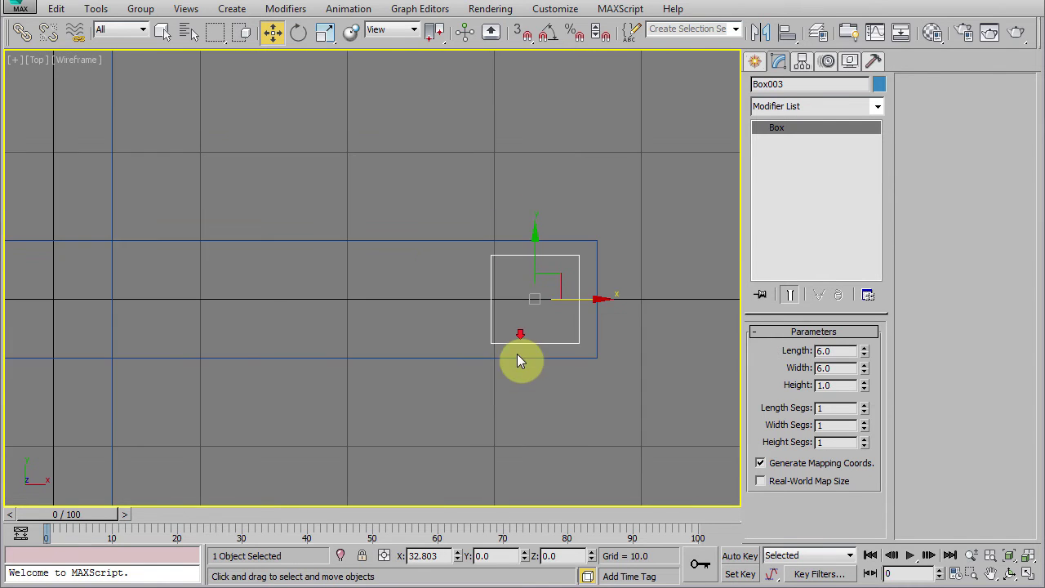
{"action": "key", "text": "alt+w"}
{"action": "key", "text": "alt+w"}
{"action": "scroll", "coordinate": [520, 385], "scroll_direction": "down", "scroll_amount": 3}
{"action": "mouse_move", "coordinate": [492, 401]}
{"action": "middle_mouse_down"}
{"action": "mouse_move", "coordinate": [449, 327]}
{"action": "mouse_move", "coordinate": [444, 338]}
{"action": "middle_mouse_up"}
{"action": "key", "text": "F3"}
{"action": "mouse_move", "coordinate": [506, 340]}
{"action": "middle_mouse_down", "text": "alt"}
{"action": "mouse_move", "coordinate": [406, 345]}
{"action": "mouse_move", "coordinate": [397, 366]}
{"action": "mouse_move", "coordinate": [342, 155]}
{"action": "middle_mouse_up", "text": "alt"}
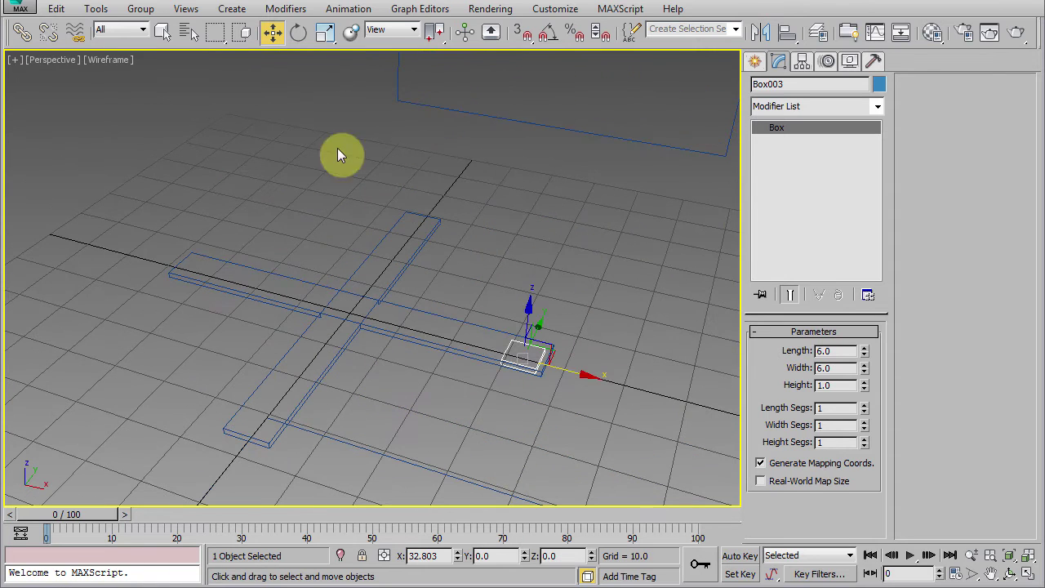
Make three angle-snapped rotated copies of the foot pad around the base centre
{"action": "left_click", "coordinate": [298, 32]}
{"action": "left_click_drag", "start_coordinate": [439, 39], "coordinate": [438, 115]}
{"action": "left_click", "coordinate": [548, 33]}
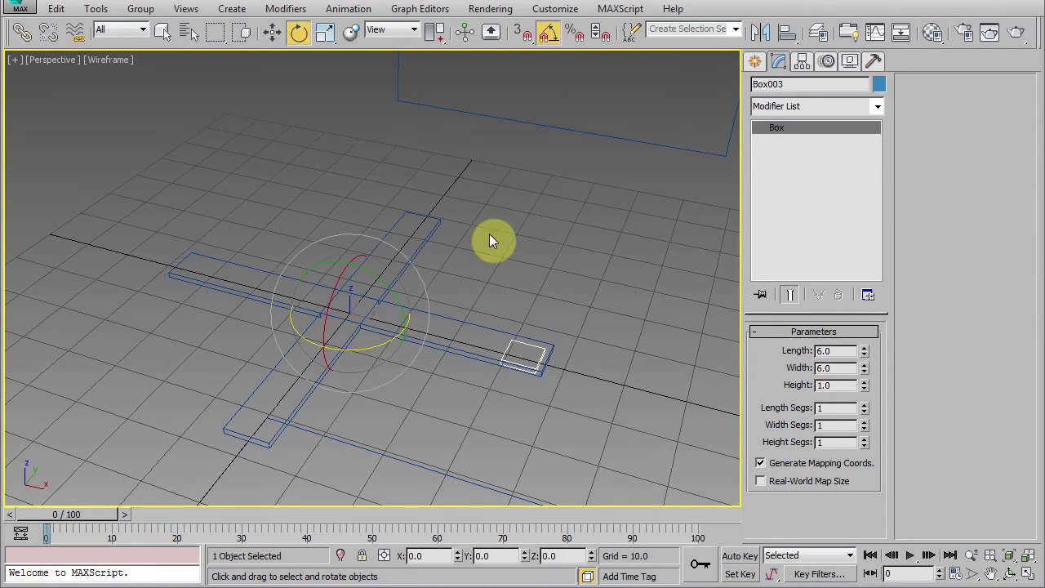
{"action": "left_click_drag", "start_coordinate": [385, 343], "coordinate": [315, 360], "text": "shift"}
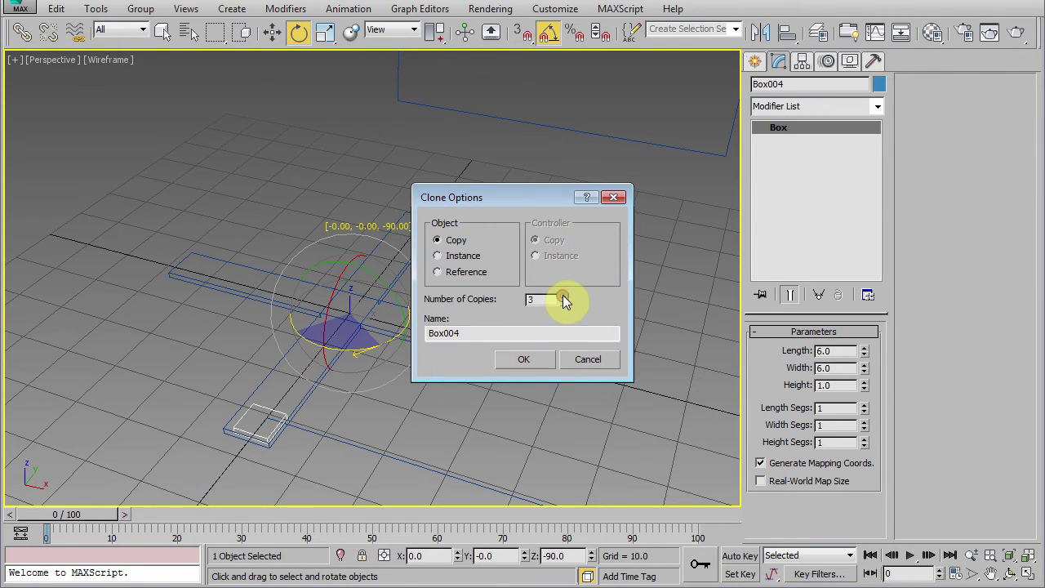
{"action": "left_click", "coordinate": [527, 360]}
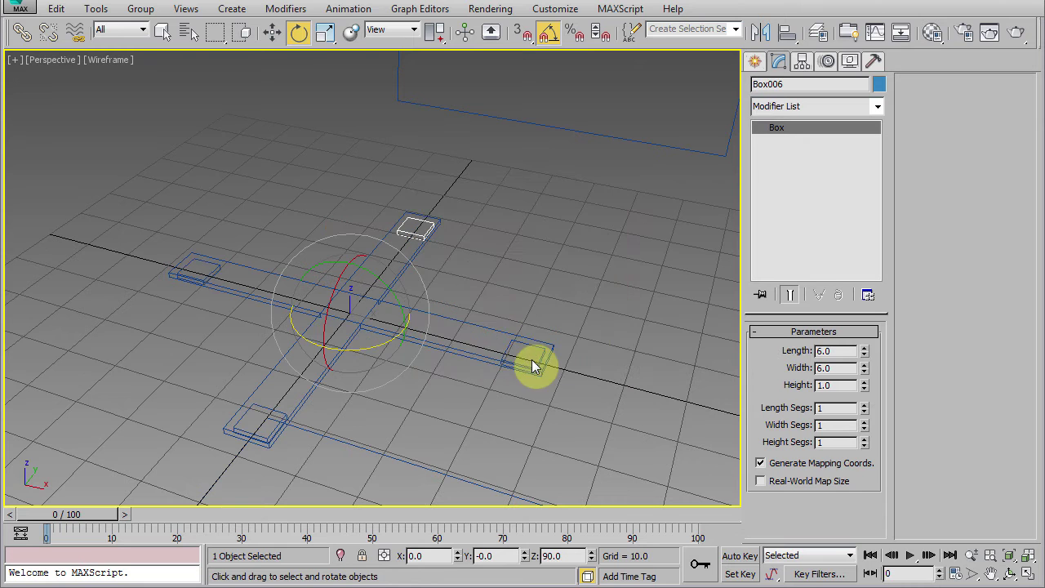
Attach the right, far and left foot pads to the cross-shaped base
{"action": "left_click", "coordinate": [459, 354]}
{"action": "mouse_move", "coordinate": [457, 366]}
{"action": "middle_mouse_down", "text": "alt"}
{"action": "mouse_move", "coordinate": [400, 381]}
{"action": "mouse_move", "coordinate": [436, 384]}
{"action": "middle_mouse_up", "text": "alt"}
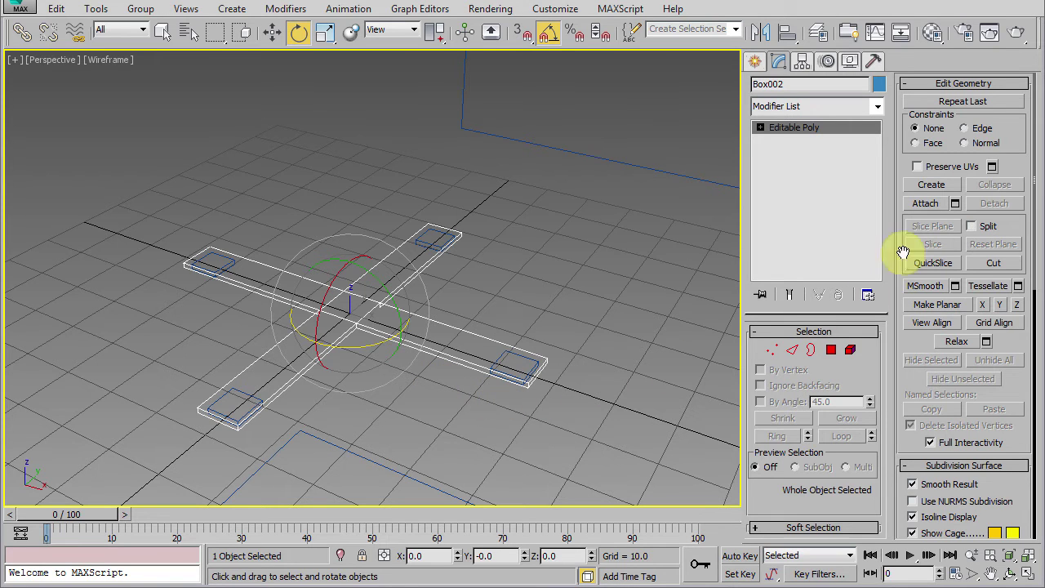
{"action": "left_click", "coordinate": [925, 203]}
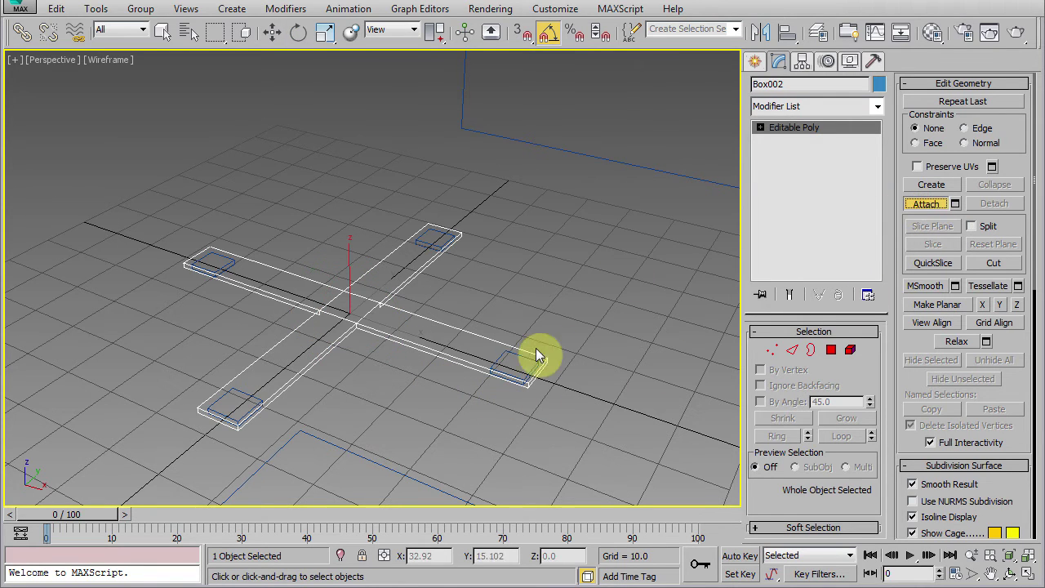
{"action": "left_click", "coordinate": [496, 357]}
{"action": "left_click", "coordinate": [427, 246]}
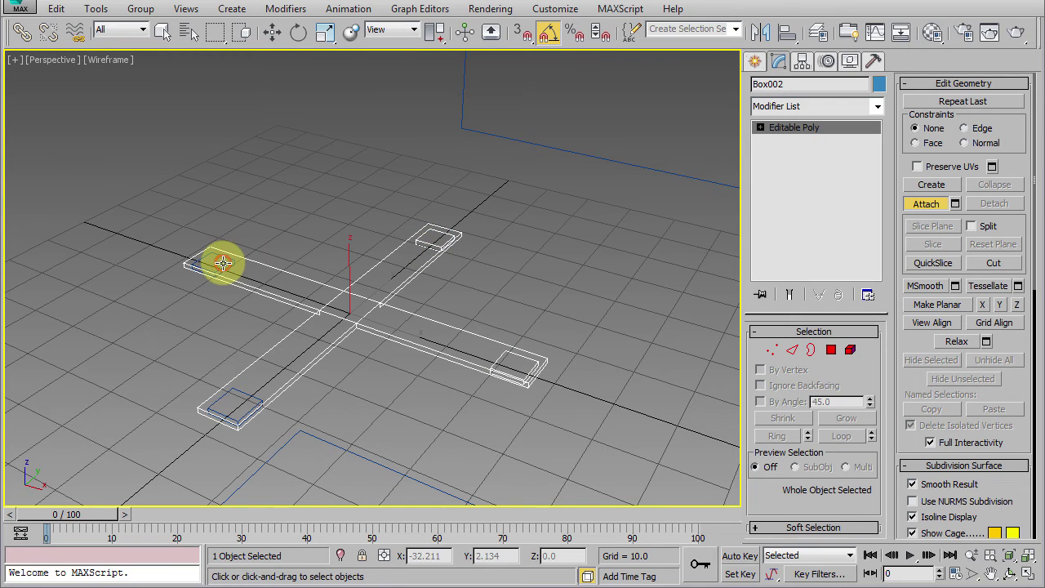
{"action": "left_click", "coordinate": [218, 260]}
{"action": "key", "text": "w"}
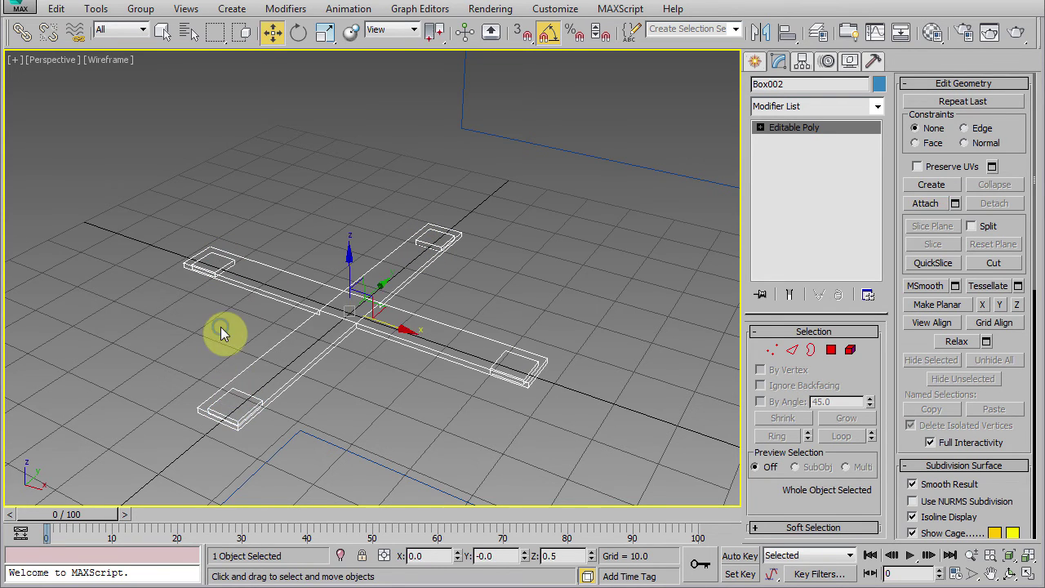
Deselect and show a maximized, zoomed-in, shaded Top view over the sketch
{"action": "left_click", "coordinate": [370, 274]}
{"action": "key", "text": "alt+w"}
{"action": "left_click", "coordinate": [296, 217]}
{"action": "key", "text": "alt+w"}
{"action": "scroll", "coordinate": [257, 354], "scroll_direction": "up", "scroll_amount": 3}
{"action": "key", "text": "F3"}
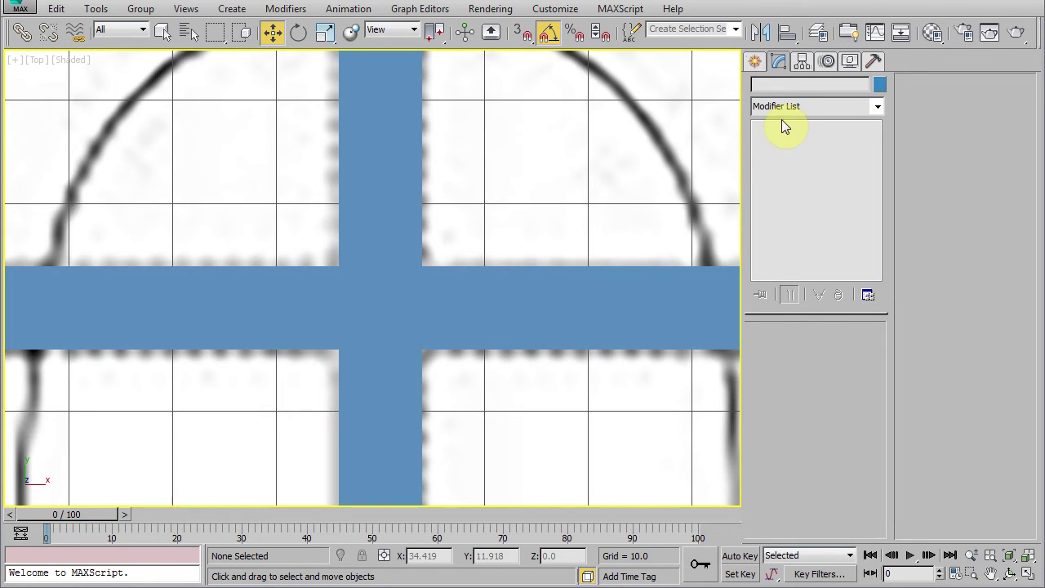
Create a cylinder at the cross centre and zero its X position
{"action": "left_click", "coordinate": [755, 62]}
{"action": "left_click", "coordinate": [783, 200]}
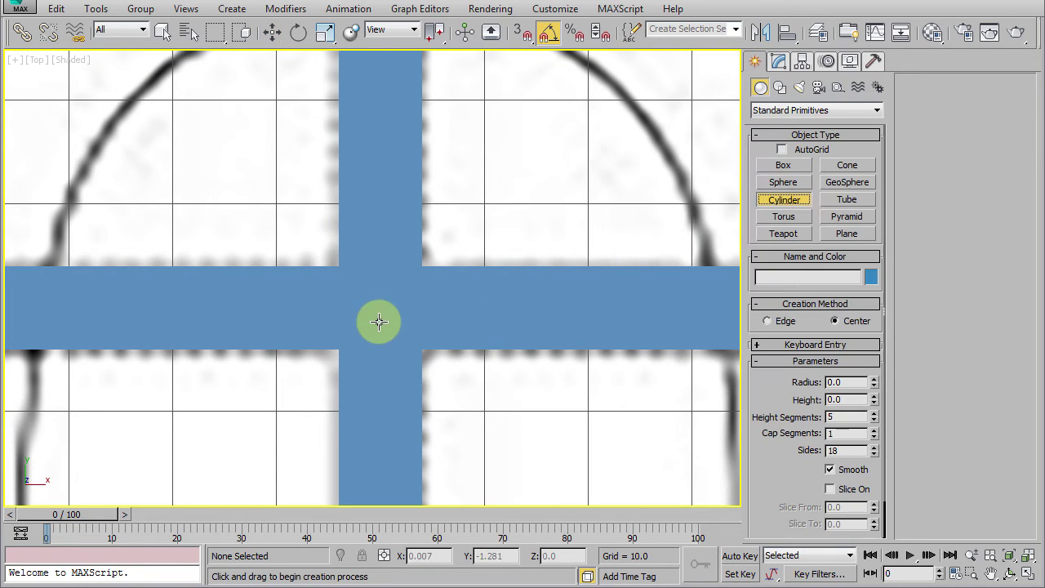
{"action": "left_click_drag", "start_coordinate": [375, 309], "coordinate": [410, 345]}
{"action": "left_click", "coordinate": [387, 208]}
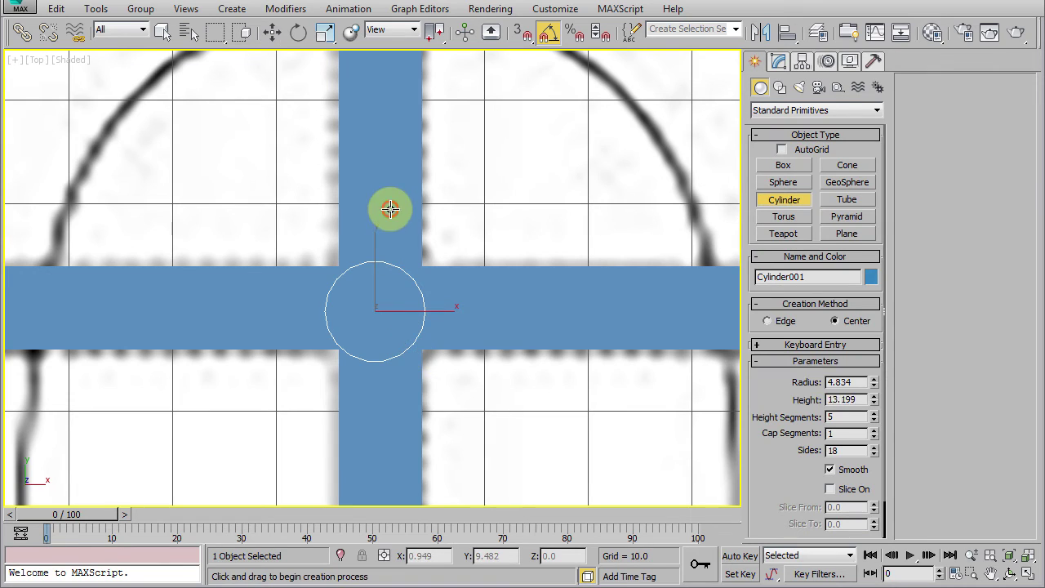
{"action": "key", "text": "w"}
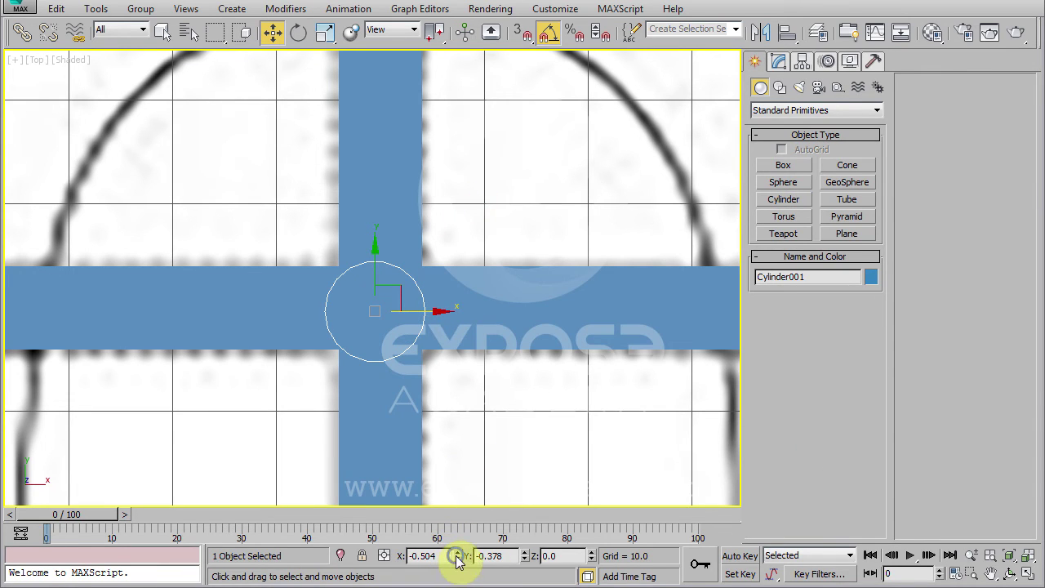
{"action": "right_click", "coordinate": [457, 555]}
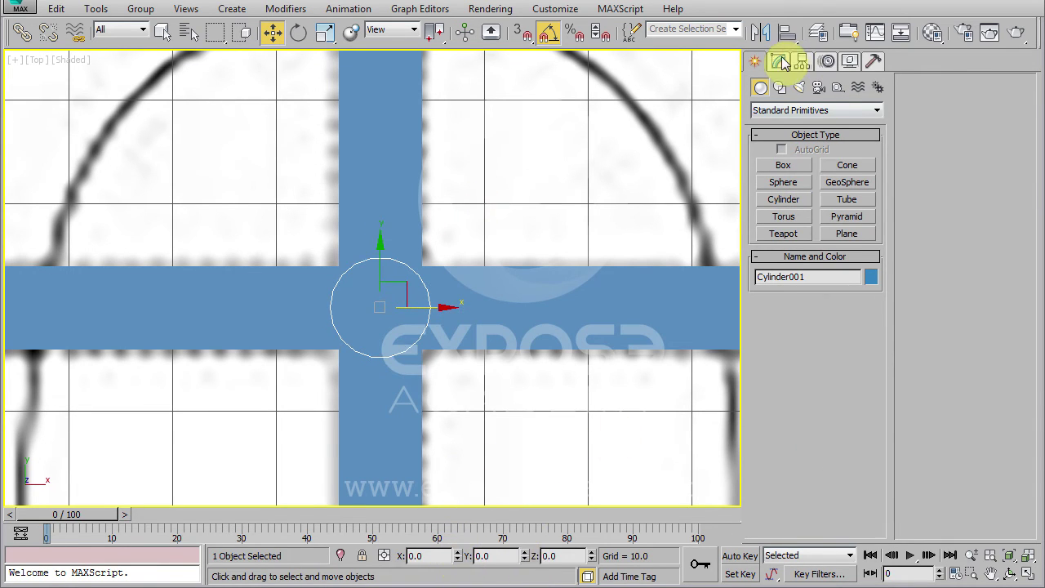
Set the cylinder's radius to 3.5
{"action": "left_click", "coordinate": [779, 61]}
{"action": "left_click_drag", "start_coordinate": [852, 353], "coordinate": [822, 353]}
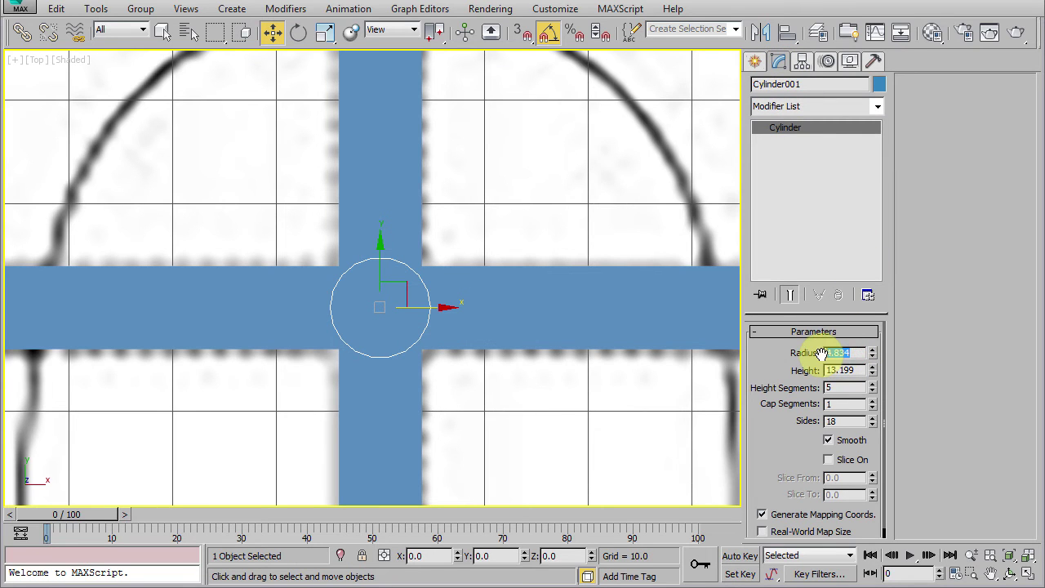
{"action": "type", "text": "3.5"}
{"action": "left_click", "coordinate": [822, 353]}
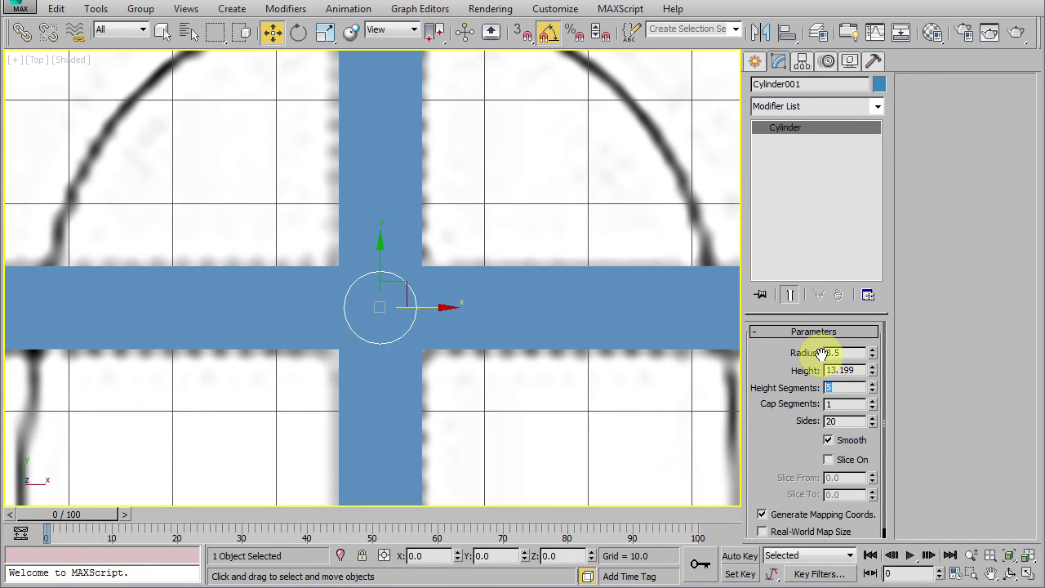
Maximize the Front view to see the cylinder stem
{"action": "middle_click_drag", "start_coordinate": [457, 312], "coordinate": [437, 331]}
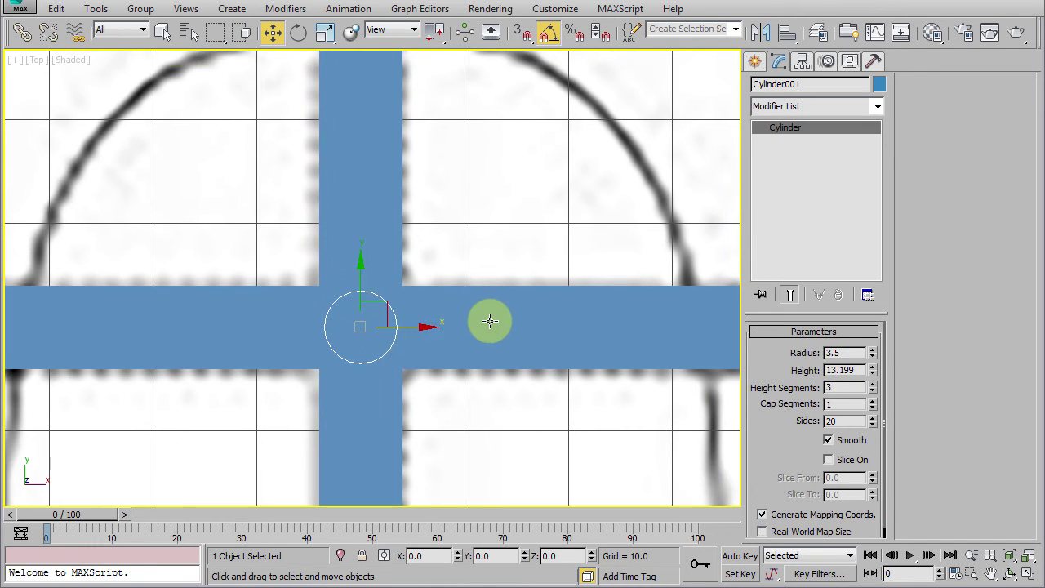
{"action": "key", "text": "alt+w"}
{"action": "right_click", "coordinate": [588, 205]}
{"action": "key", "text": "alt+w"}
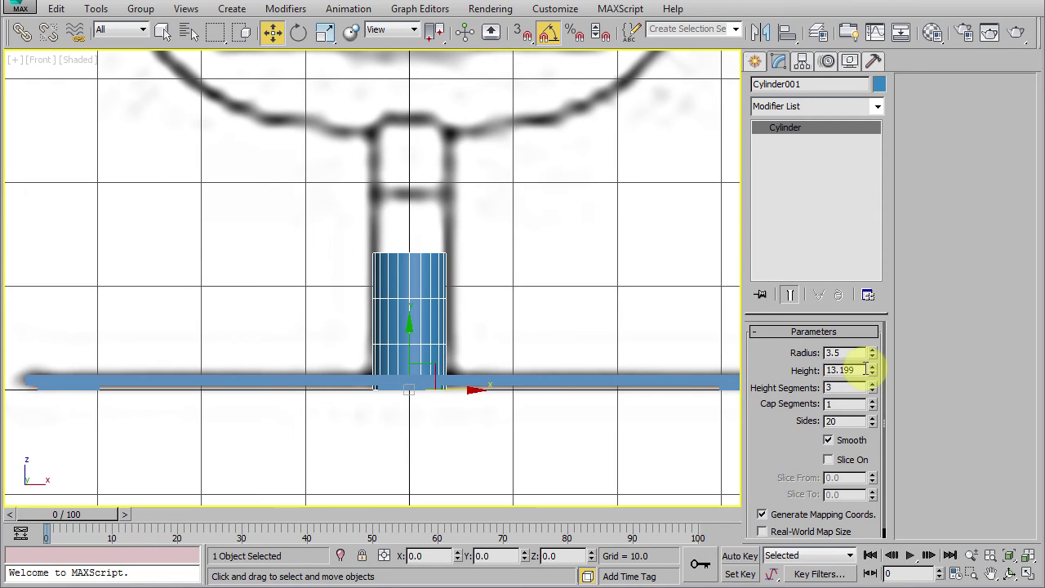
Raise the stem height to 27.719 and convert it to an Editable Poly
{"action": "left_click_drag", "start_coordinate": [872, 373], "coordinate": [863, 277]}
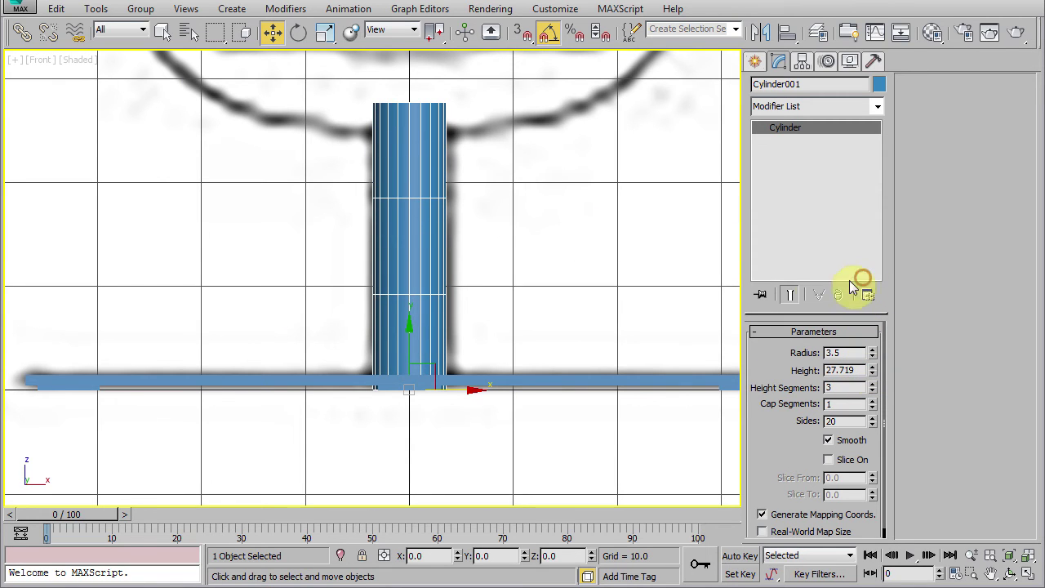
{"action": "middle_click_drag", "start_coordinate": [469, 295], "coordinate": [488, 336]}
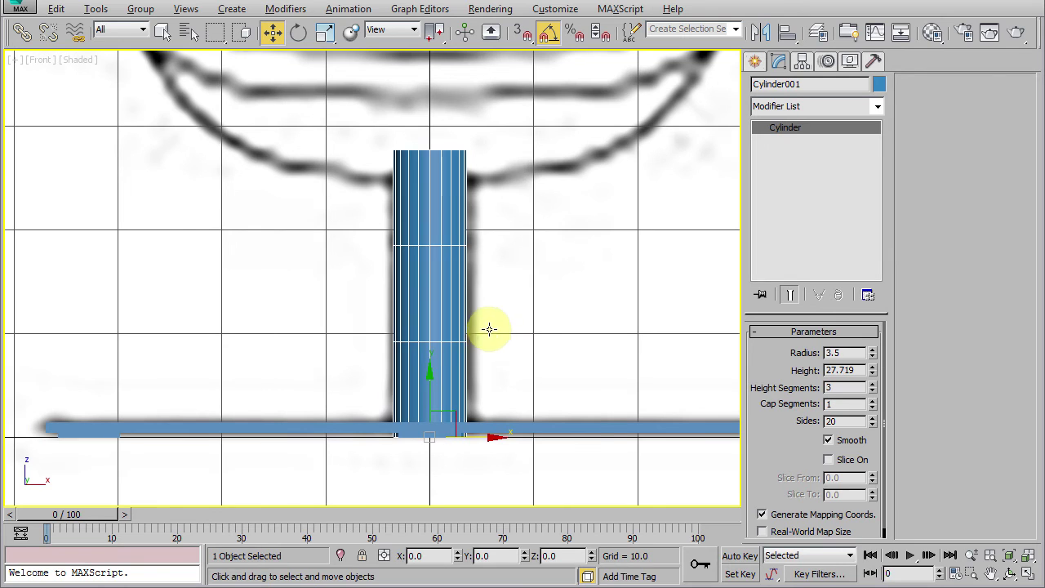
{"action": "right_click", "coordinate": [489, 299]}
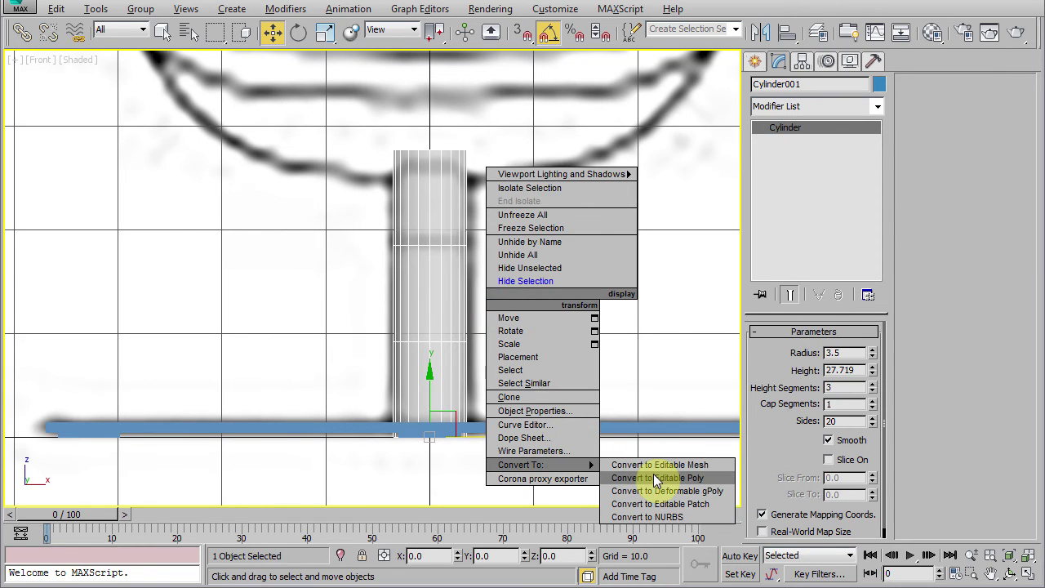
{"action": "left_click", "coordinate": [657, 478]}
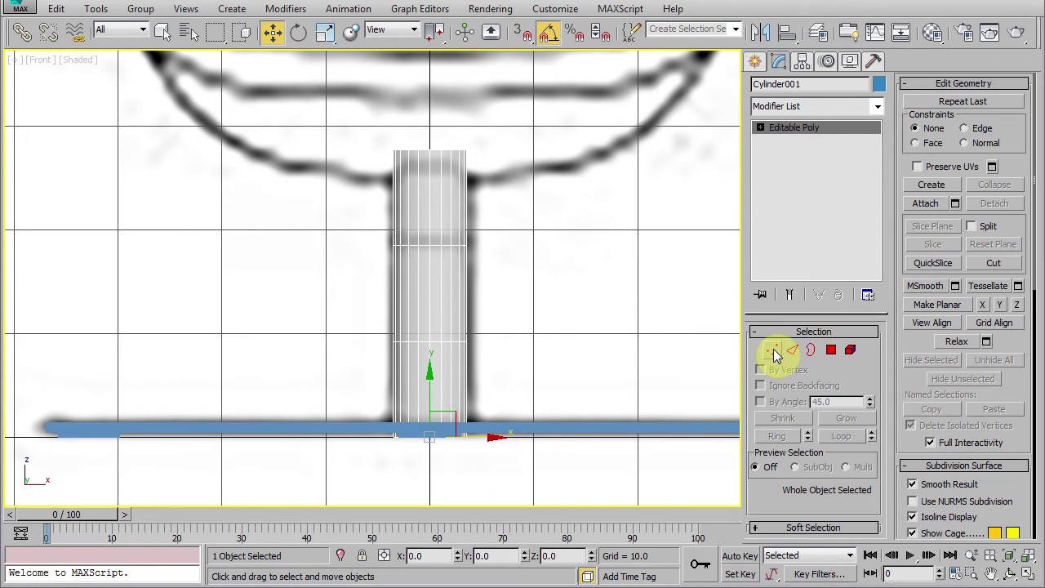
Select the middle vertex rings and move them up the stem
{"action": "left_click", "coordinate": [772, 350]}
{"action": "left_click_drag", "start_coordinate": [544, 231], "coordinate": [350, 268]}
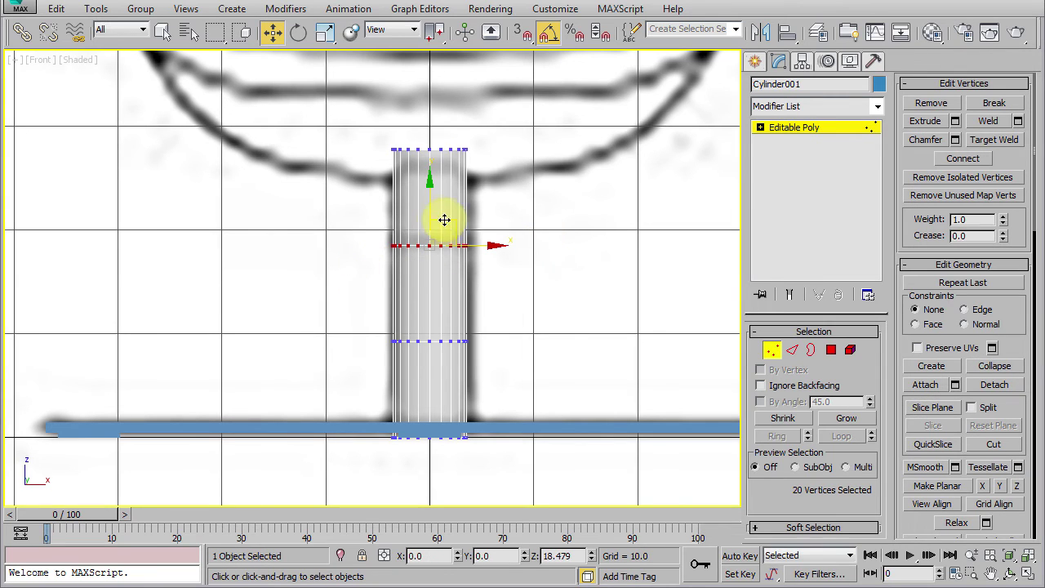
{"action": "left_click_drag", "start_coordinate": [350, 310], "coordinate": [506, 359]}
{"action": "left_click_drag", "start_coordinate": [436, 268], "coordinate": [454, 207]}
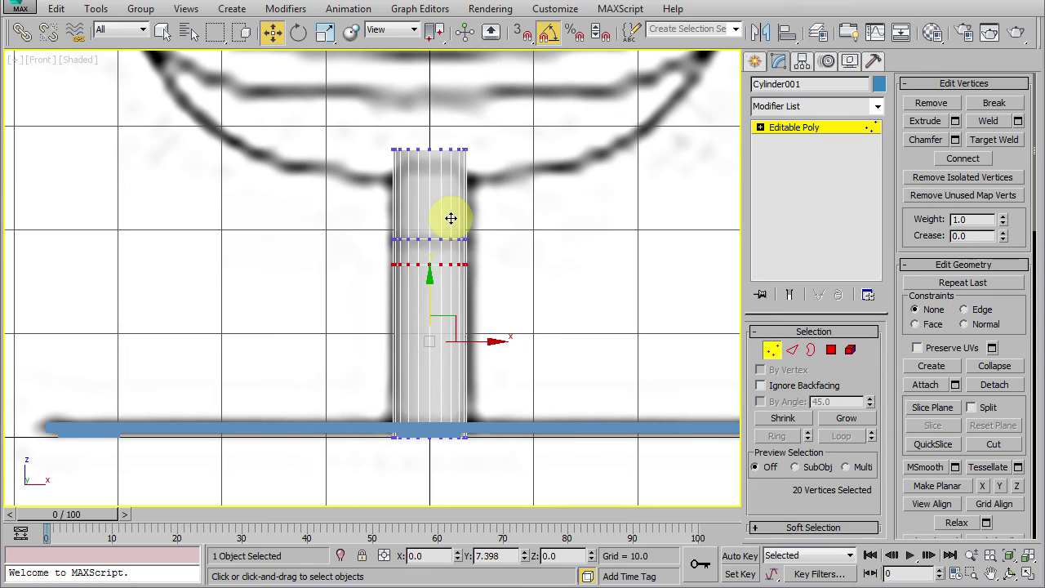
{"action": "left_click", "coordinate": [771, 350]}
{"action": "key", "text": "alt+w"}
Maximize the shaded Perspective view and unhide all to bring back the chair shell
{"action": "right_click", "coordinate": [578, 448]}
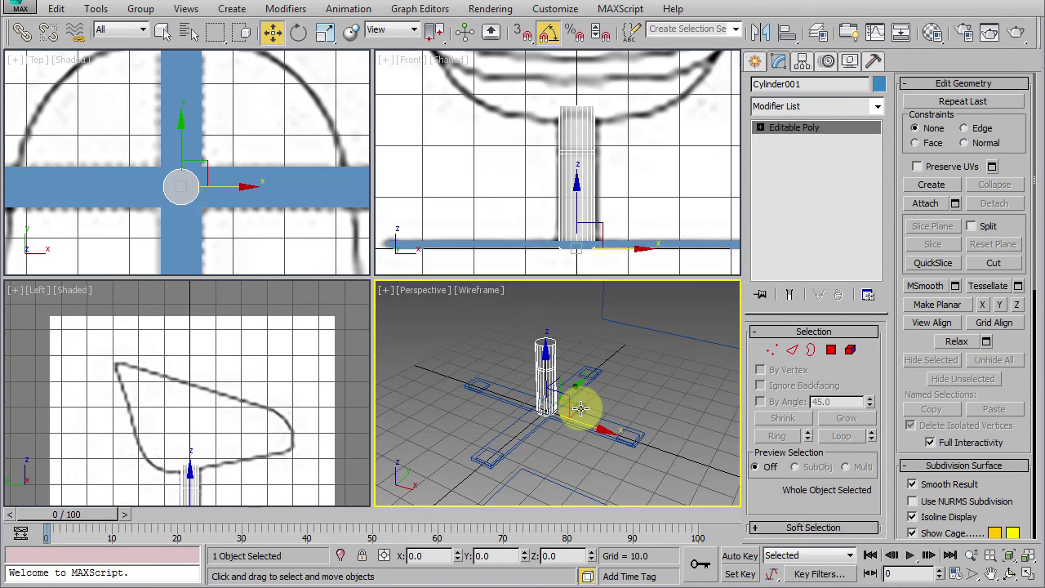
{"action": "key", "text": "alt+w"}
{"action": "key", "text": "F3"}
{"action": "right_click", "coordinate": [594, 271]}
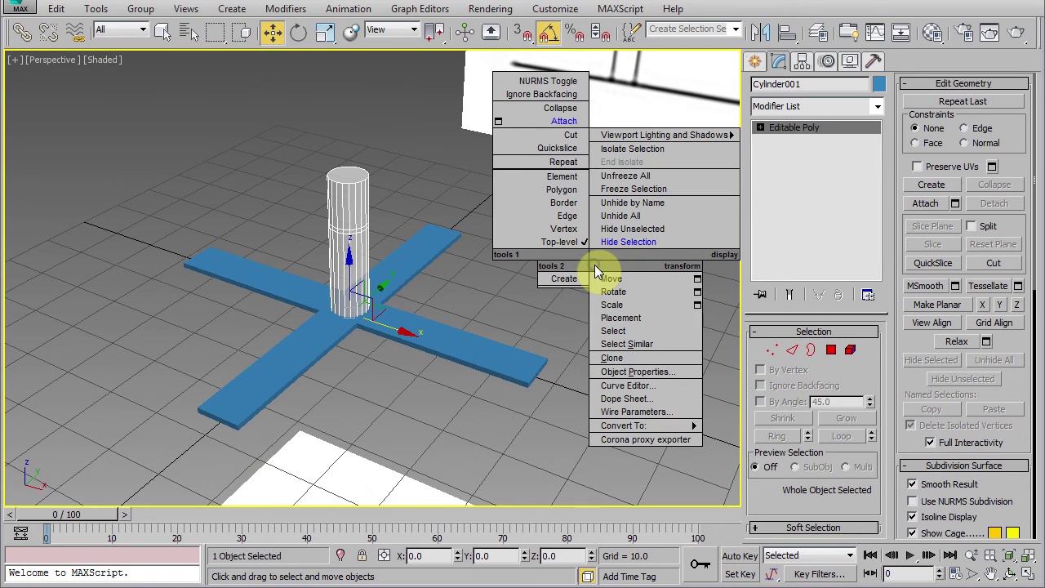
{"action": "left_click", "coordinate": [615, 222]}
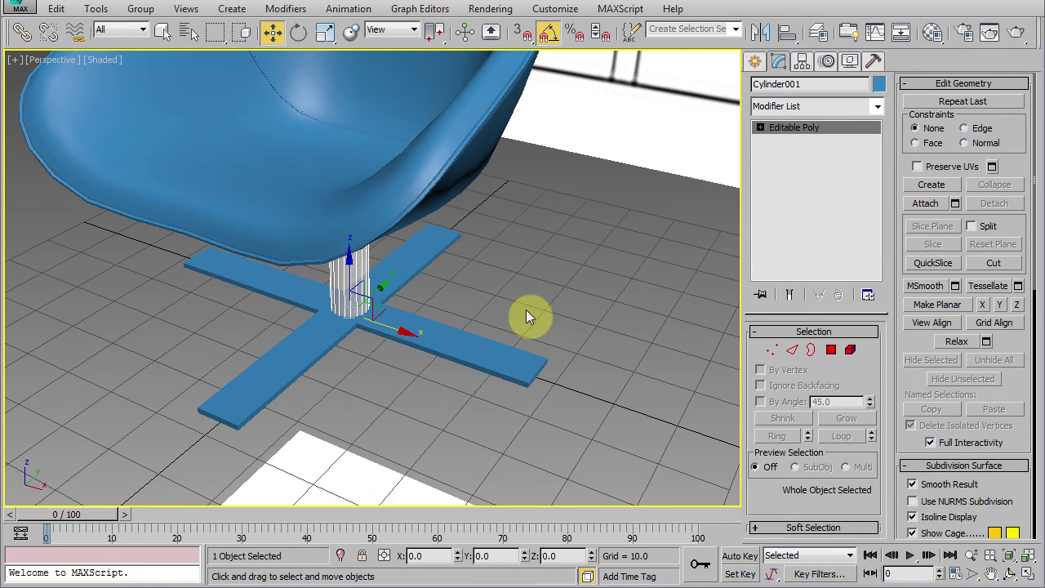
Attach the cylinder stem and chair shell to the cross base Box002
{"action": "left_click", "coordinate": [530, 315]}
{"action": "left_click", "coordinate": [455, 346]}
{"action": "right_click", "coordinate": [448, 380]}
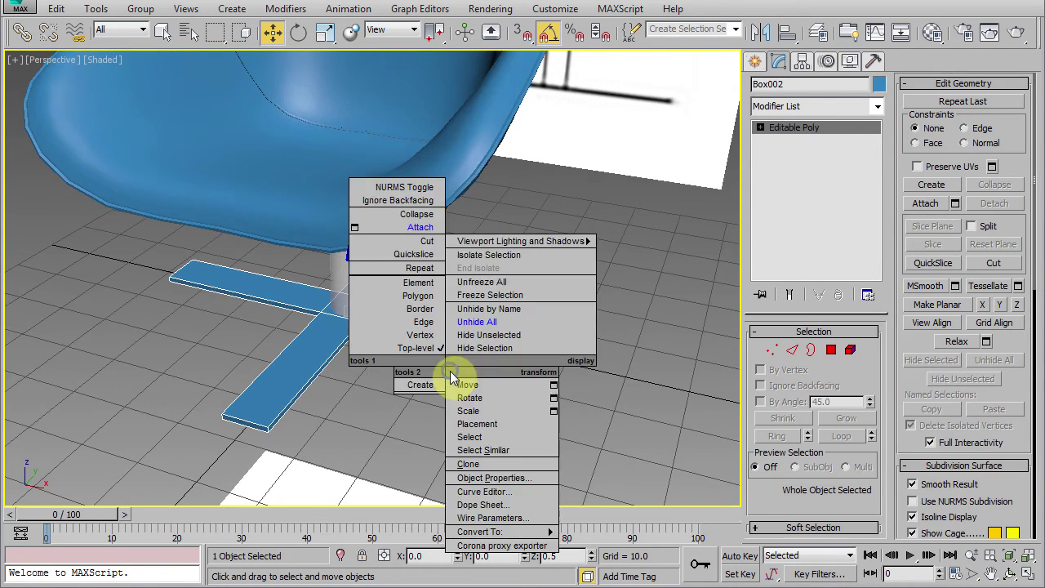
{"action": "left_click", "coordinate": [428, 231]}
{"action": "left_click", "coordinate": [341, 274]}
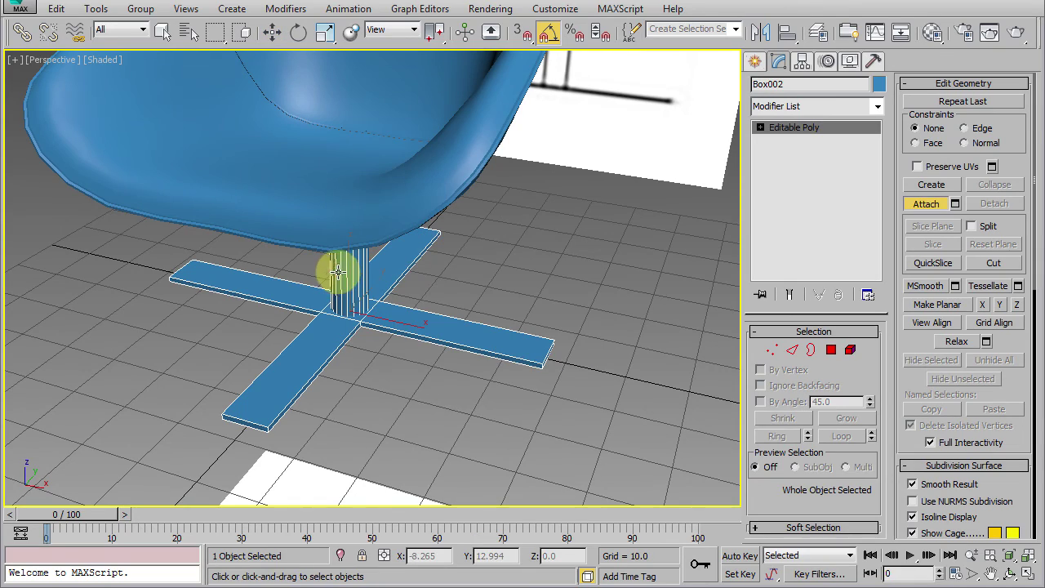
{"action": "left_click", "coordinate": [303, 236]}
{"action": "mouse_move", "coordinate": [433, 318]}
{"action": "middle_mouse_down", "text": "alt"}
{"action": "mouse_move", "coordinate": [474, 411]}
{"action": "mouse_move", "coordinate": [505, 362]}
{"action": "middle_mouse_up", "text": "alt"}
Rename the combined chair object to 'BBI_MPG_accentChair'
{"action": "key", "text": "w"}
{"action": "double_click", "coordinate": [794, 84]}
{"action": "type", "text": "BBI_MPG_accentChair"}
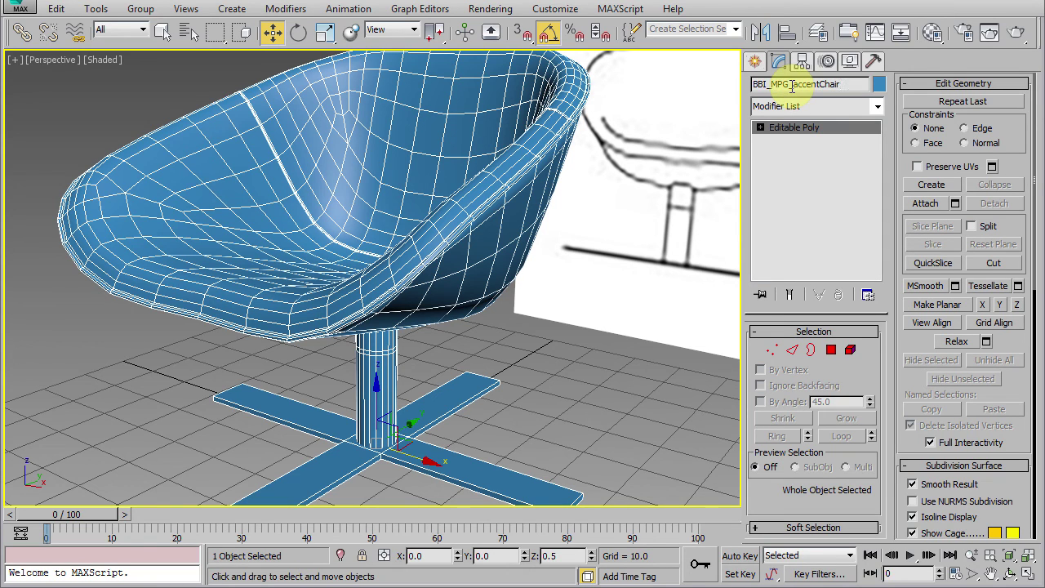
Hide the reference sketch planes with Alt+H and orbit to frame the chair from the front-right
{"action": "mouse_move", "coordinate": [467, 303]}
{"action": "middle_mouse_down", "text": "alt"}
{"action": "mouse_move", "coordinate": [381, 362]}
{"action": "mouse_move", "coordinate": [535, 367]}
{"action": "middle_mouse_up", "text": "alt"}
{"action": "left_click", "coordinate": [546, 365]}
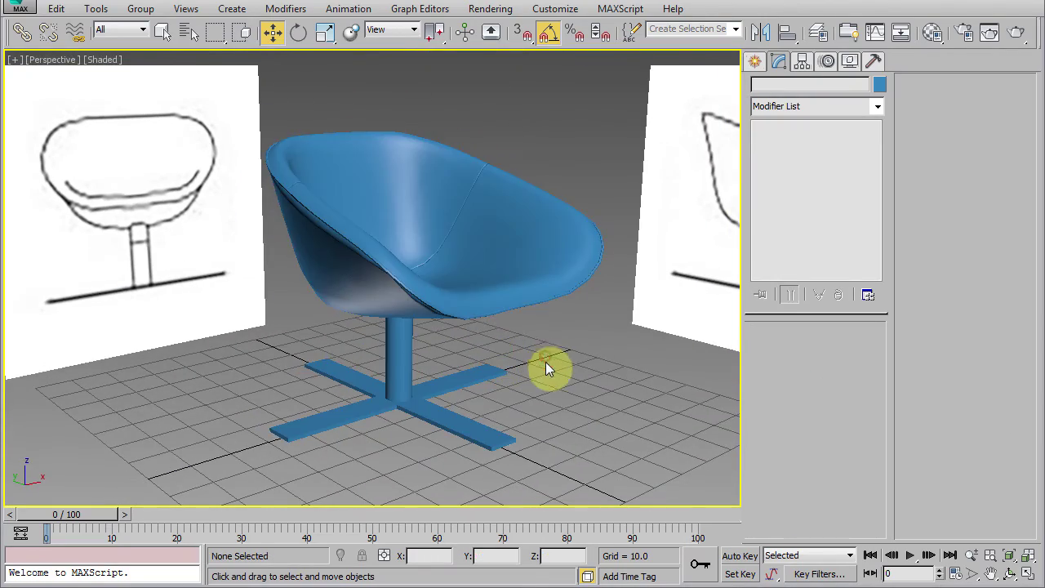
{"action": "scroll", "coordinate": [550, 378], "scroll_direction": "down", "scroll_amount": 2}
{"action": "scroll", "coordinate": [548, 373], "scroll_direction": "down", "scroll_amount": 2}
{"action": "left_click", "coordinate": [617, 331]}
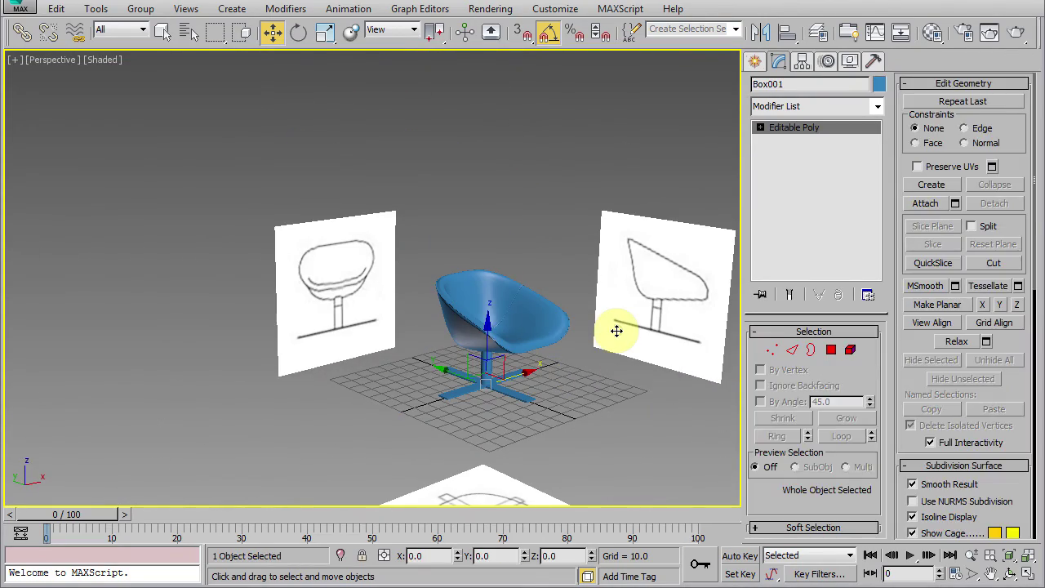
{"action": "key", "text": "alt+h"}
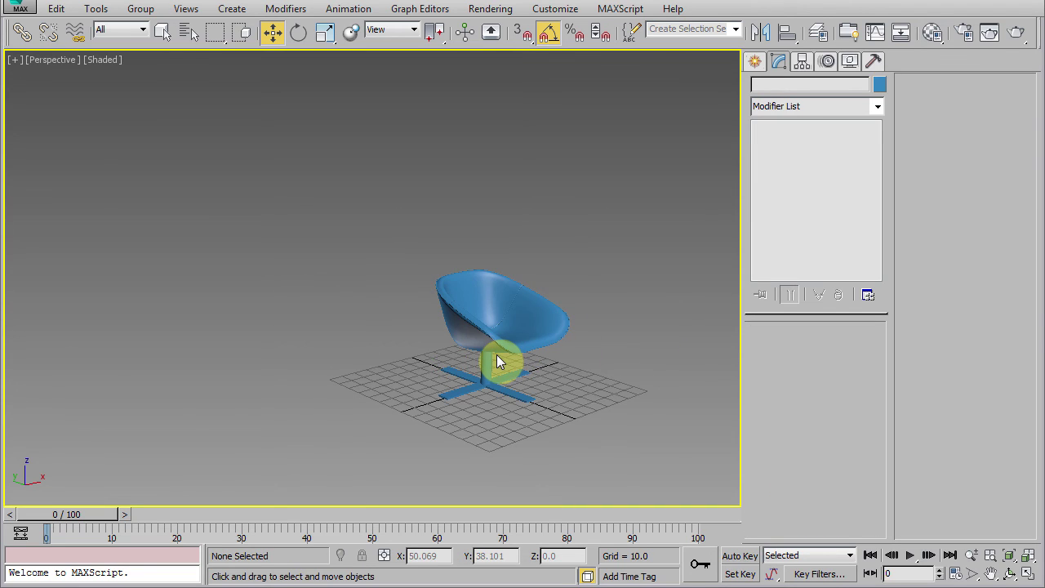
{"action": "scroll", "coordinate": [497, 354], "scroll_direction": "up", "scroll_amount": 4}
{"action": "mouse_move", "coordinate": [496, 355]}
{"action": "middle_mouse_down", "text": "alt"}
{"action": "mouse_move", "coordinate": [362, 355]}
{"action": "mouse_move", "coordinate": [510, 353]}
{"action": "middle_mouse_up", "text": "alt"}
{"action": "middle_click_drag", "start_coordinate": [446, 362], "coordinate": [425, 363], "text": "alt"}
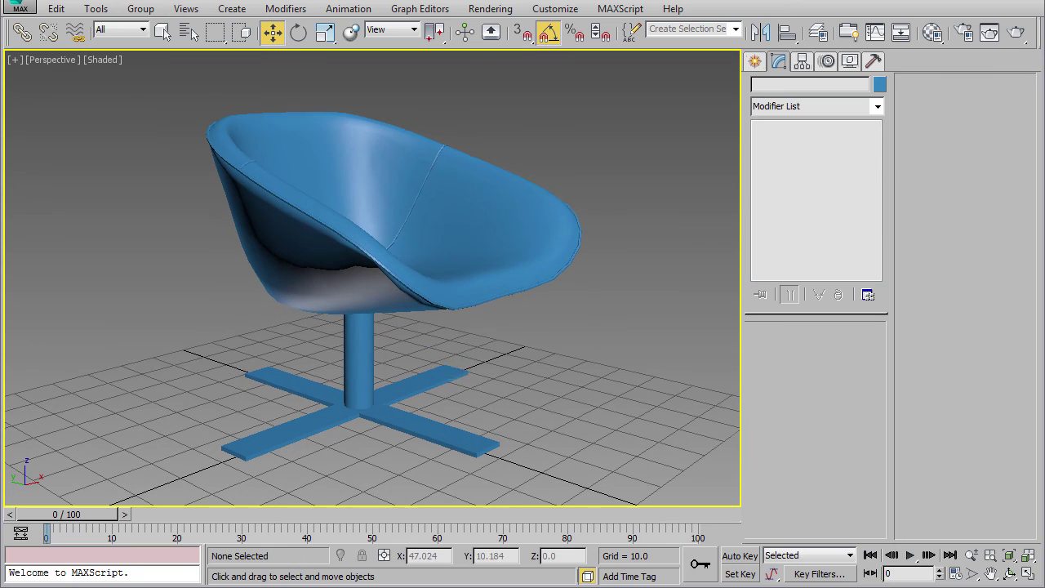